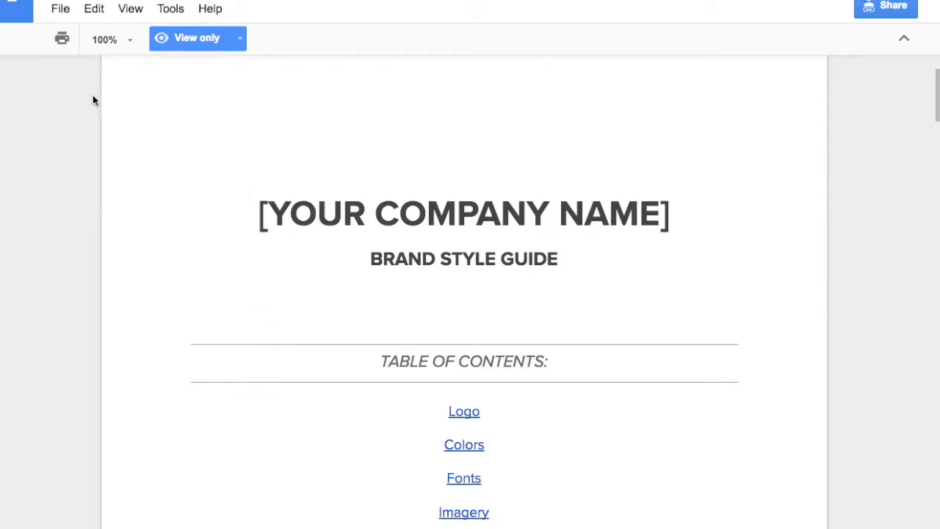
# Step: Make a copy of the template in My Drive named "My Brand Style Guide Template"
pyautogui.click(60, 11)
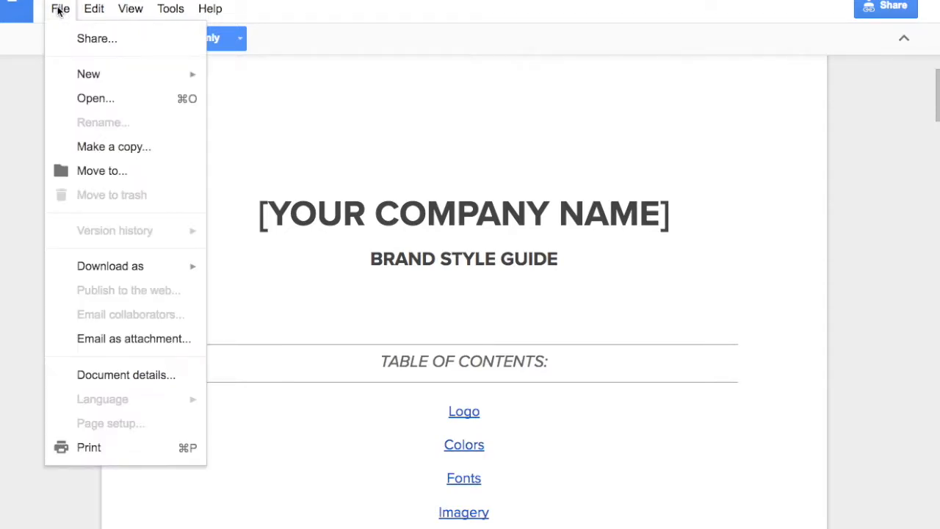
pyautogui.click(105, 148)
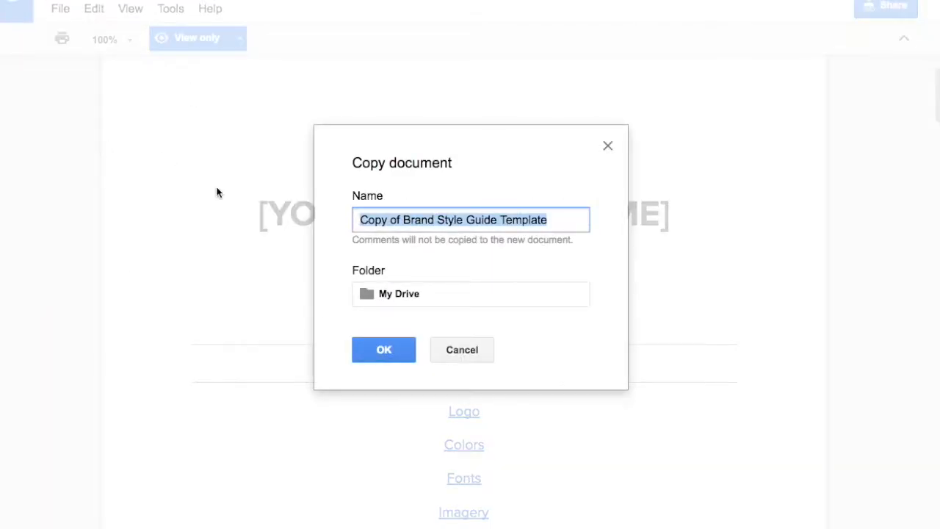
pyautogui.click(395, 215)
pyautogui.moveTo(404, 215); pyautogui.dragTo(325, 222)
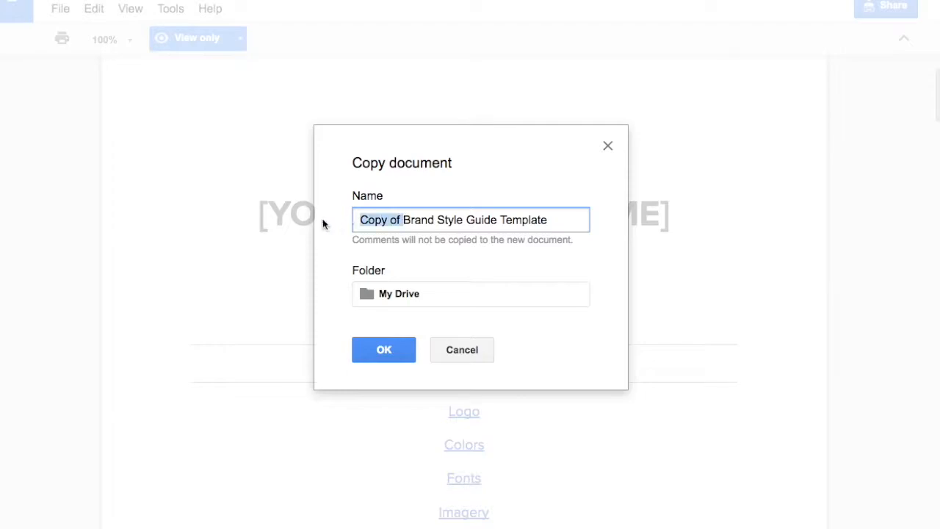
pyautogui.write('My')
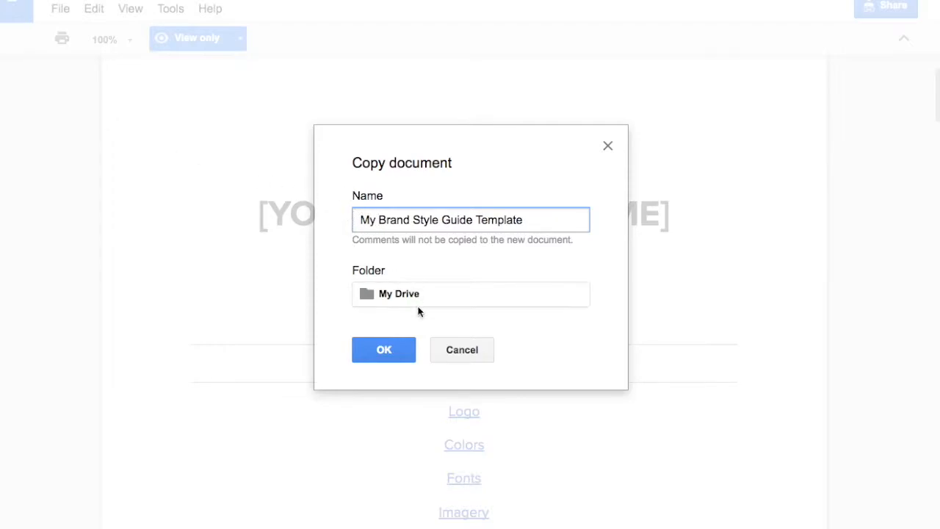
pyautogui.click(397, 351)
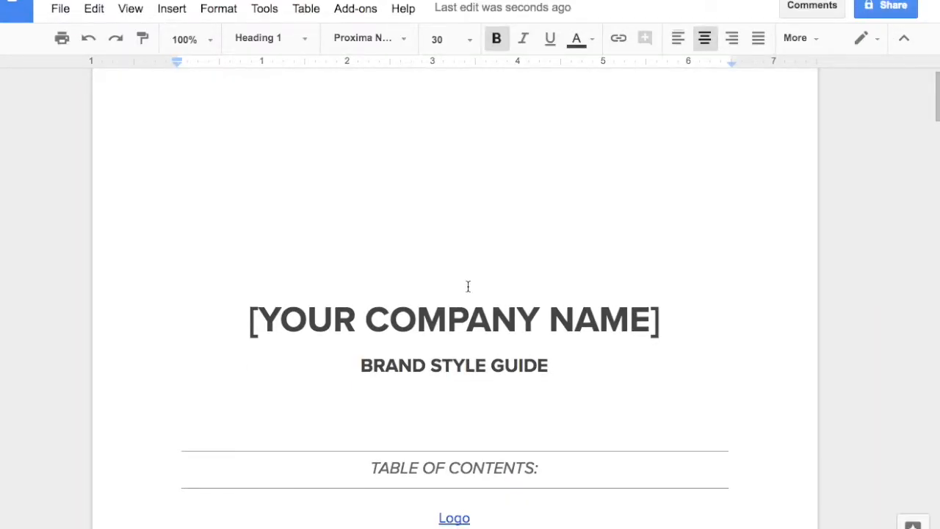
# Step: Replace the [YOUR COMPANY NAME] placeholder on the cover page with the company name SARAH LUNA DESIGN
pyautogui.click(450, 206)
pyautogui.click(462, 254)
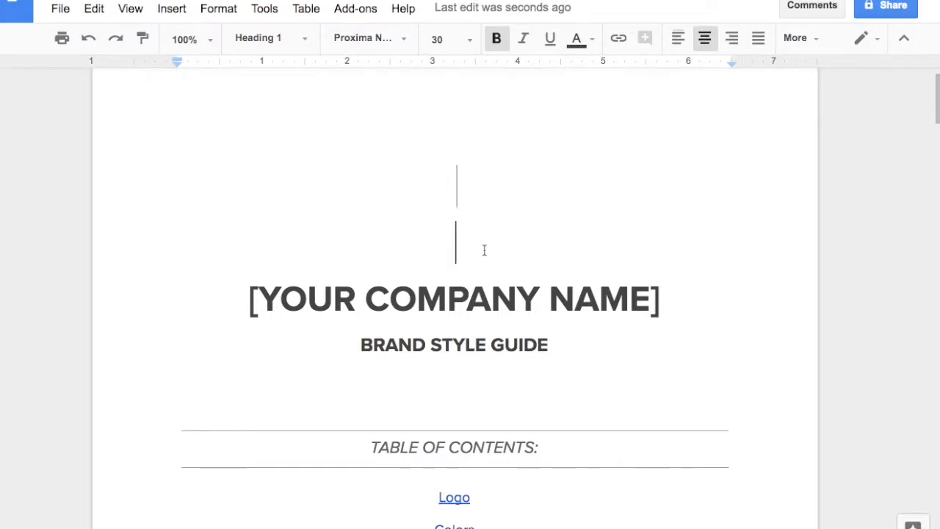
pyautogui.scroll(-1, 353, 289)
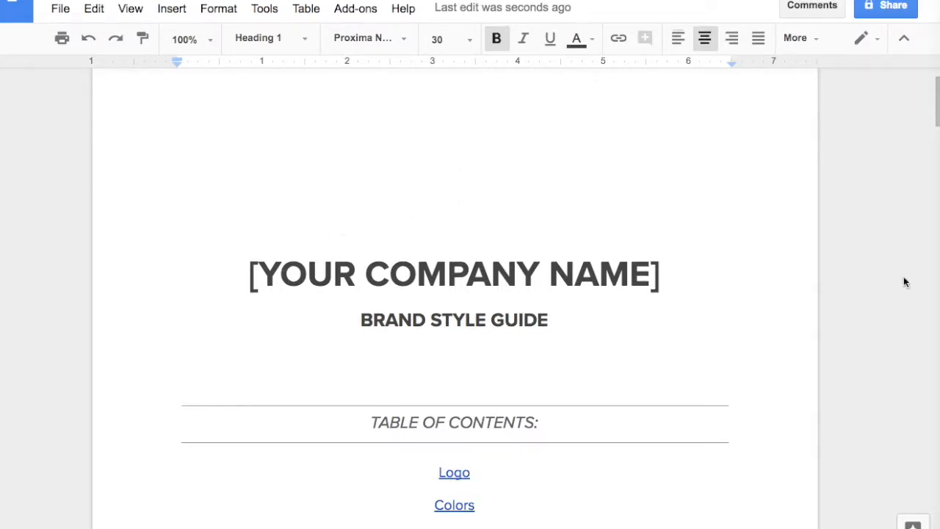
pyautogui.moveTo(251, 271); pyautogui.dragTo(662, 282)
pyautogui.write('SARAH LUNA DESIGN')
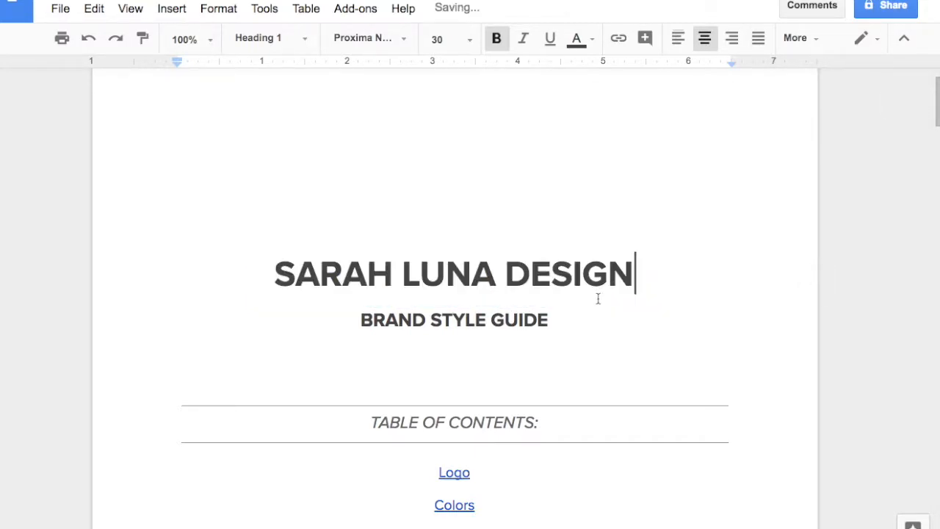
# Step: Upload the image 06-sld-palm-scene.png and insert it on the empty line above the company name on the cover
pyautogui.click(457, 227)
pyautogui.scroll(-1, 459, 227)
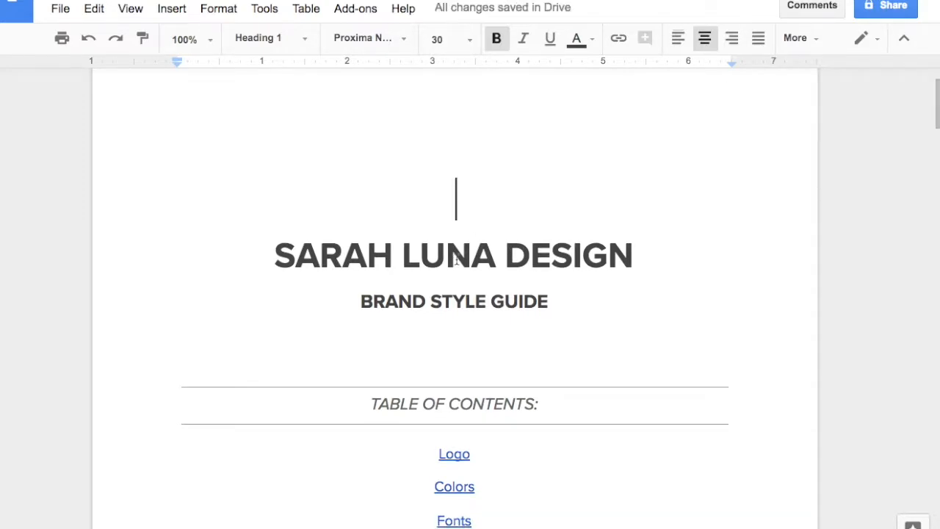
pyautogui.click(62, 10)
pyautogui.moveTo(171, 10)
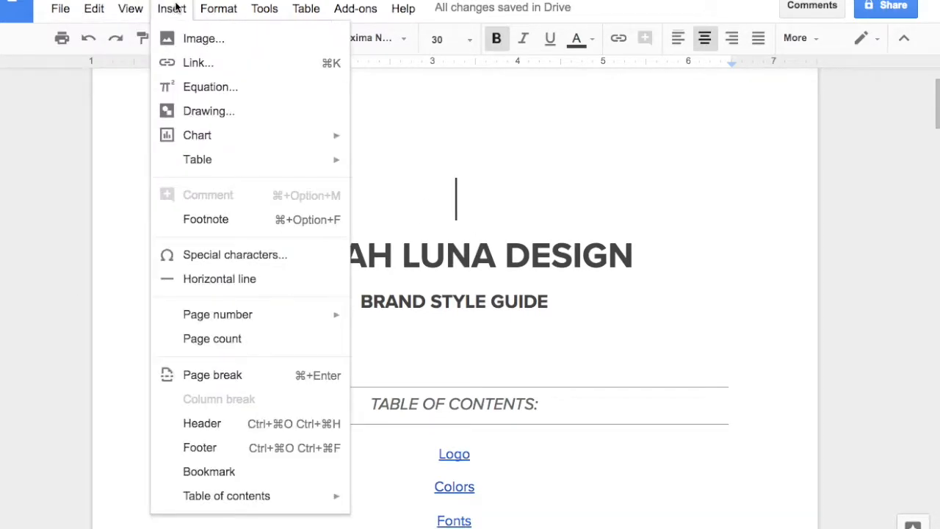
pyautogui.click(188, 40)
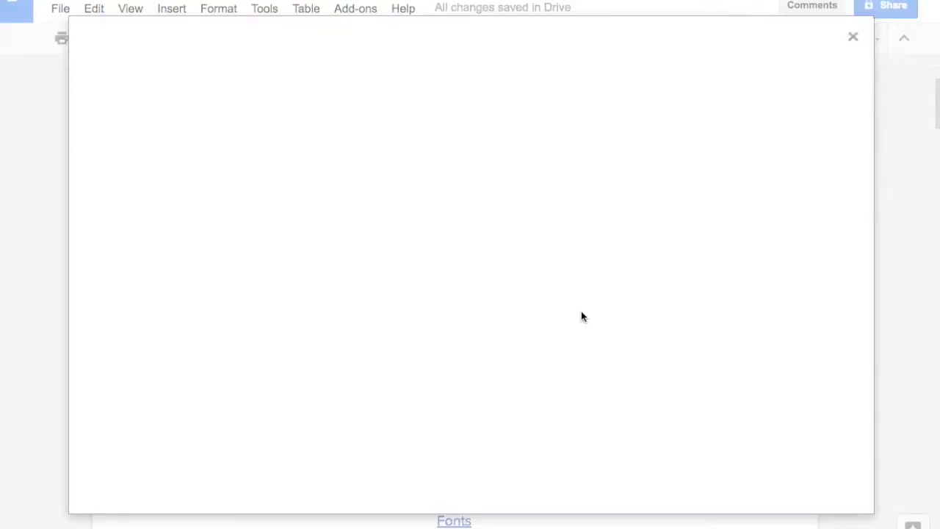
pyautogui.click(457, 310)
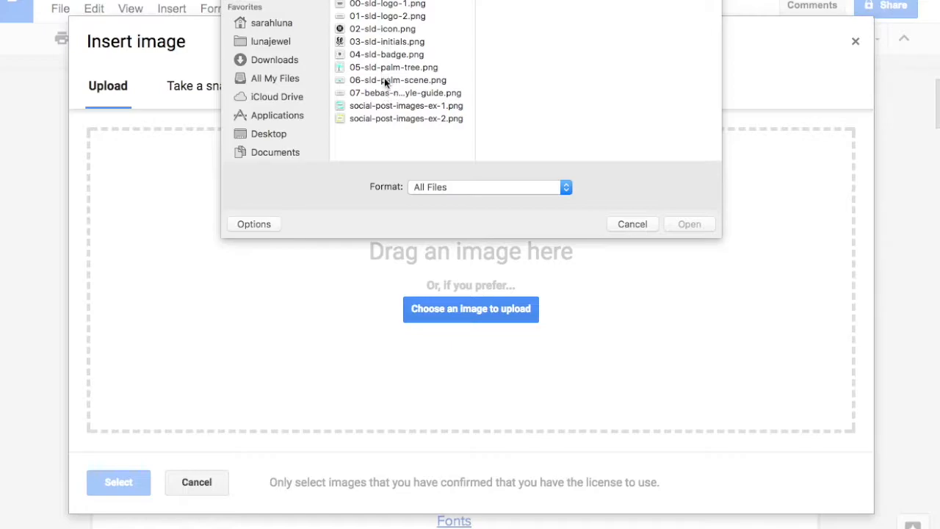
pyautogui.click(390, 79)
pyautogui.click(690, 225)
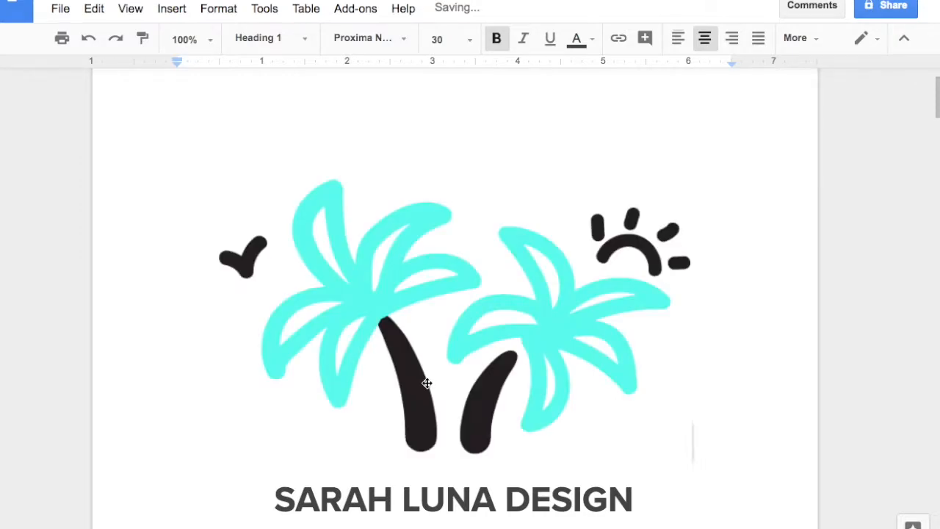
pyautogui.click(561, 381)
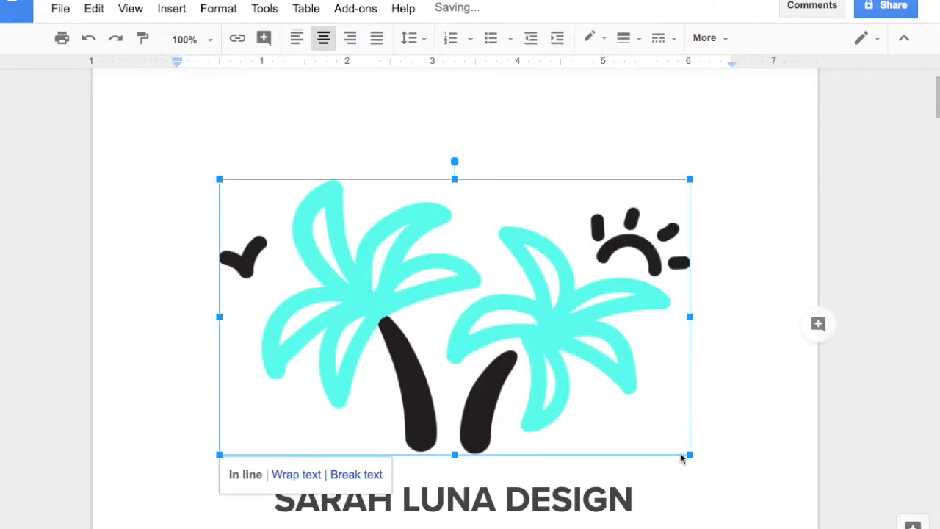
# Step: Shrink the palm scene image on the cover proportionally to about 3 inches wide and deselect it
pyautogui.moveTo(689, 455); pyautogui.dragTo(546, 371)
pyautogui.moveTo(622, 373); pyautogui.dragTo(587, 344)
pyautogui.scroll(-3, 598, 308)
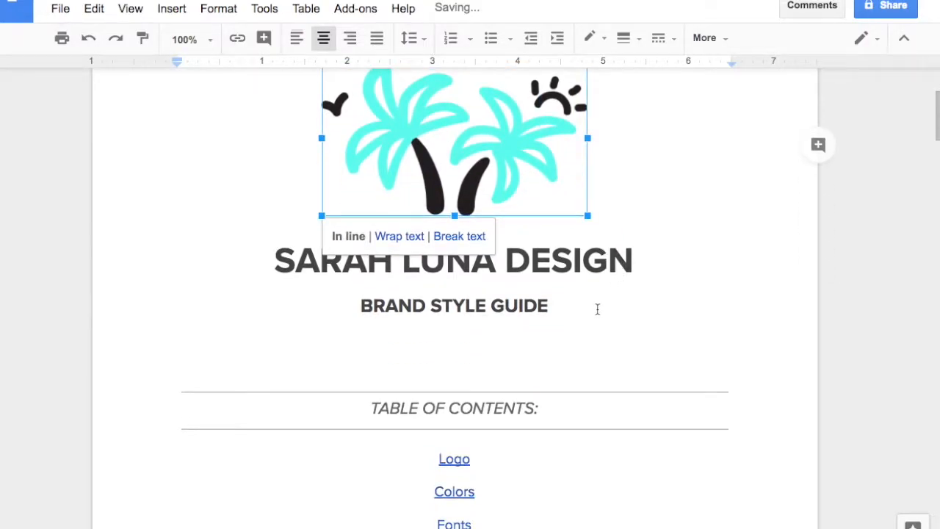
pyautogui.click(562, 304)
# Step: Test the Logo and Fonts links in the table of contents, returning to the first page after each one
pyautogui.scroll(-1, 575, 323)
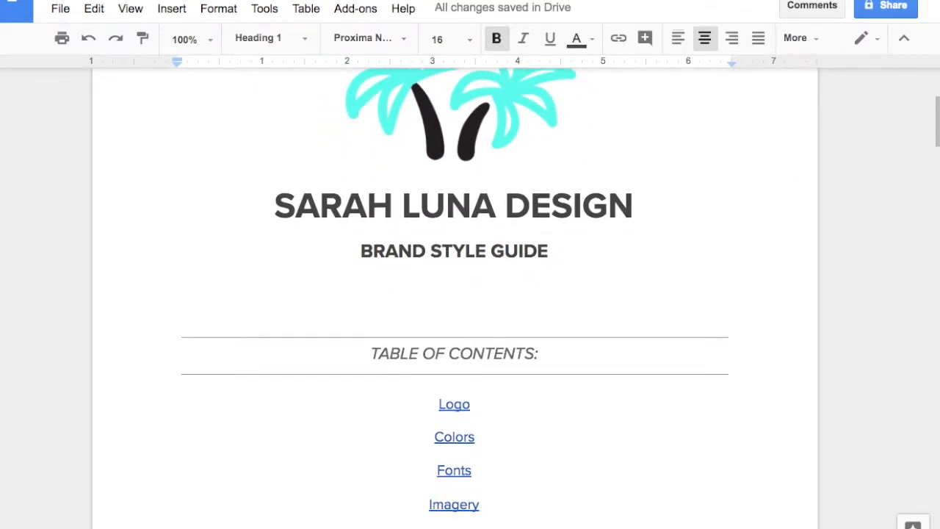
pyautogui.scroll(3, 558, 331)
pyautogui.scroll(-1, 529, 379)
pyautogui.scroll(-5, 529, 379)
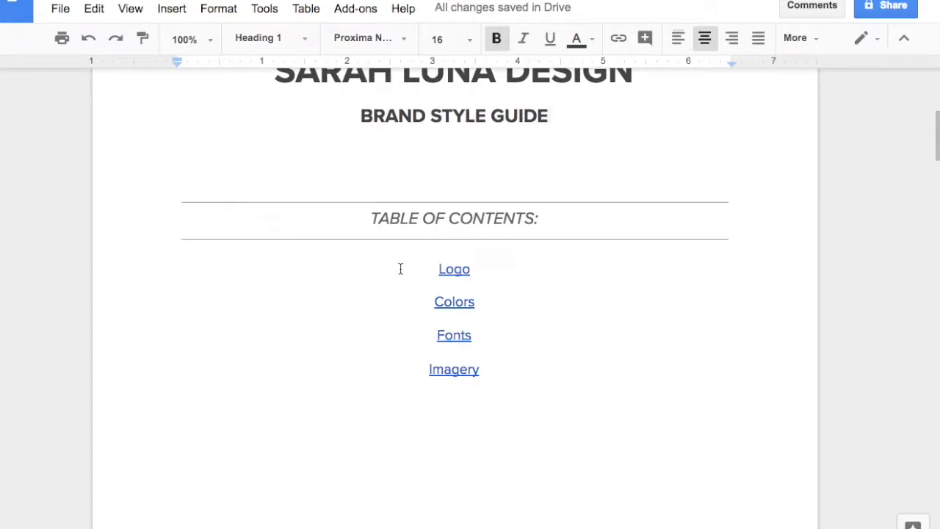
pyautogui.click(456, 273)
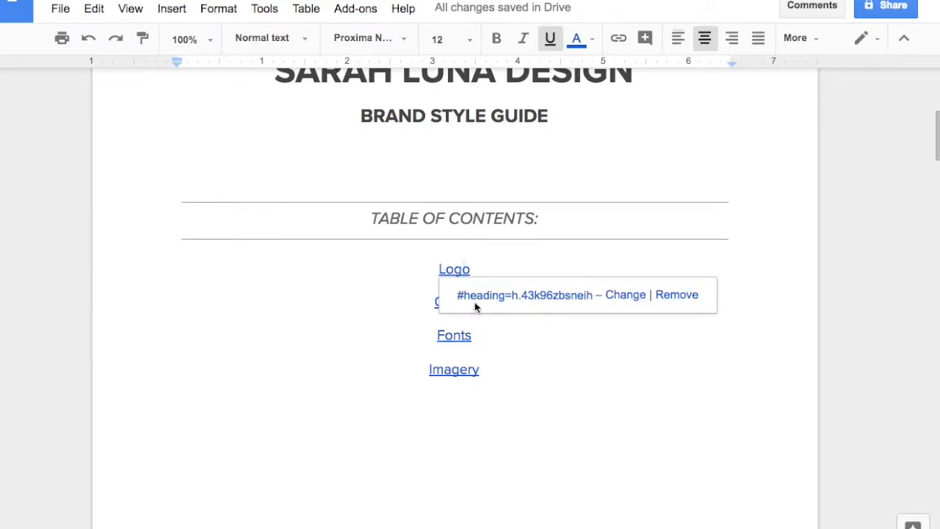
pyautogui.click(477, 295)
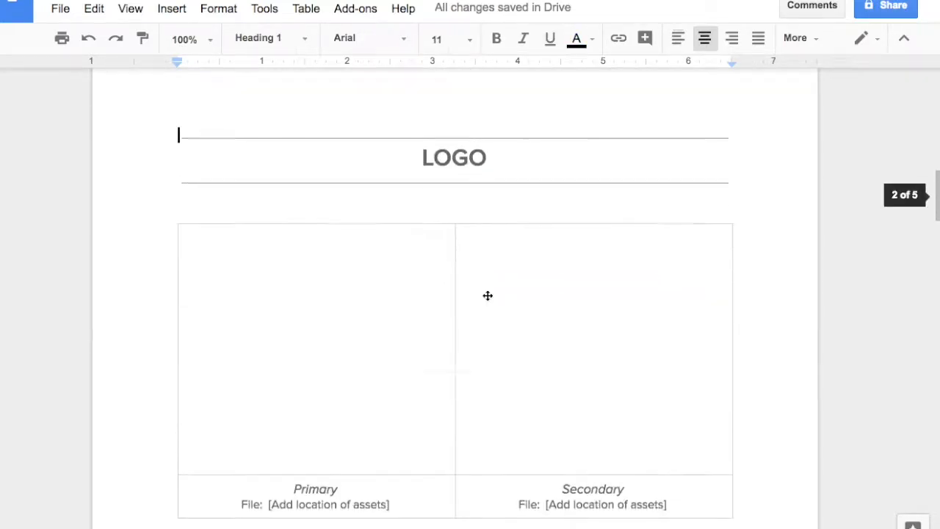
pyautogui.scroll(10, 465, 260)
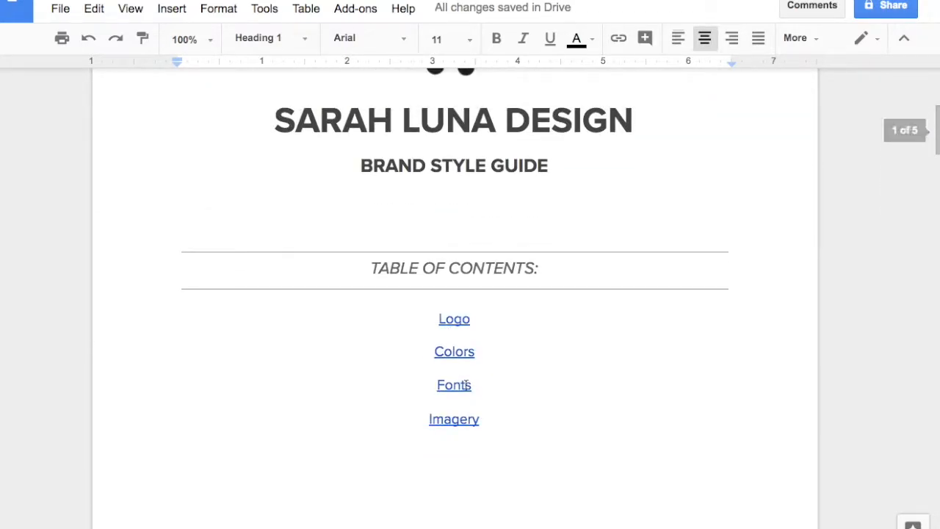
pyautogui.click(463, 385)
pyautogui.click(523, 412)
pyautogui.scroll(10, 508, 189)
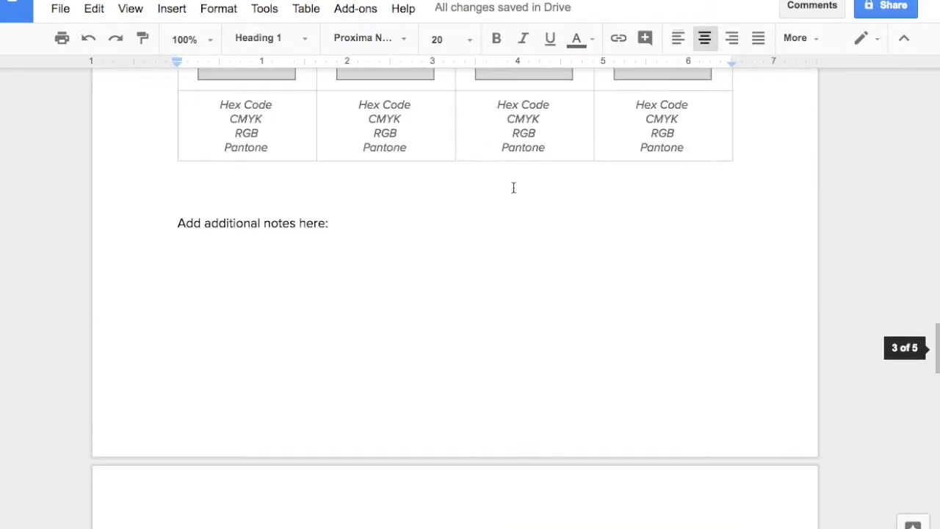
pyautogui.scroll(10, 495, 237)
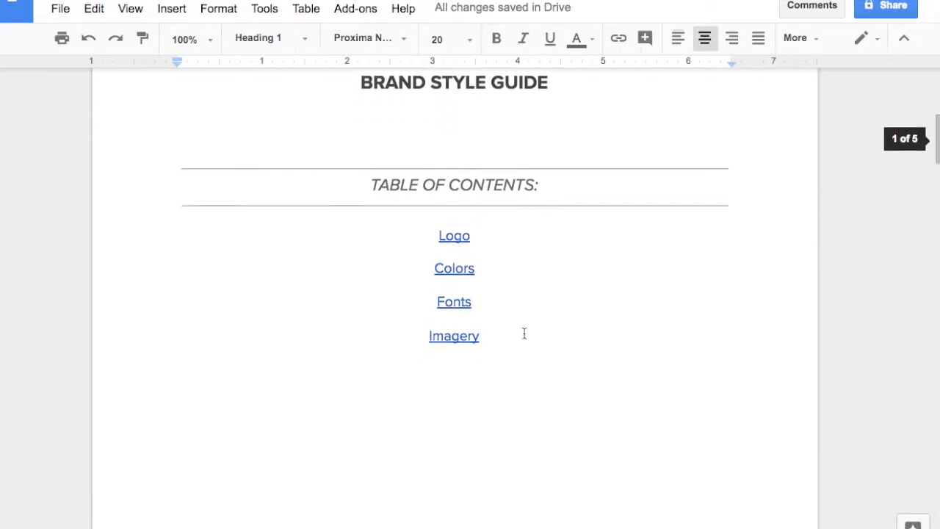
# Step: Follow the table of contents link to the Logo section and look over its image placeholders
pyautogui.click(444, 225)
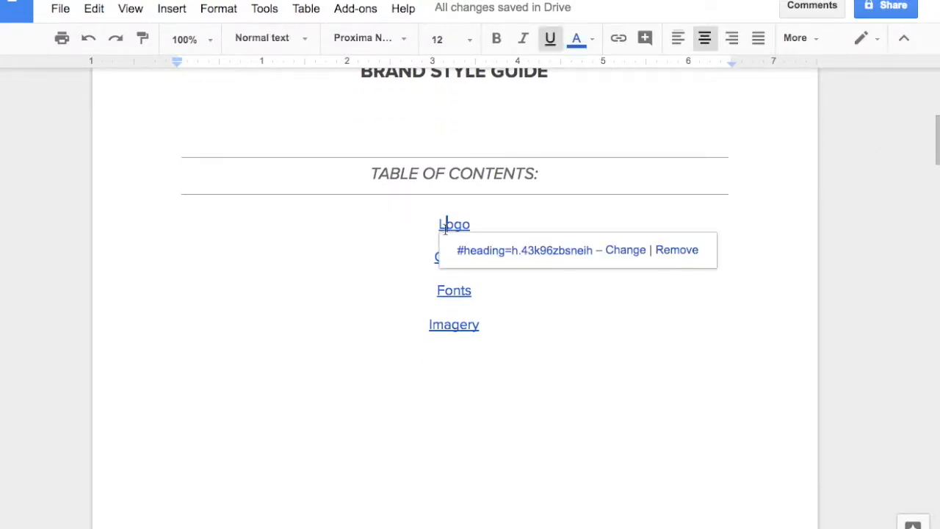
pyautogui.click(499, 251)
pyautogui.scroll(-2, 486, 309)
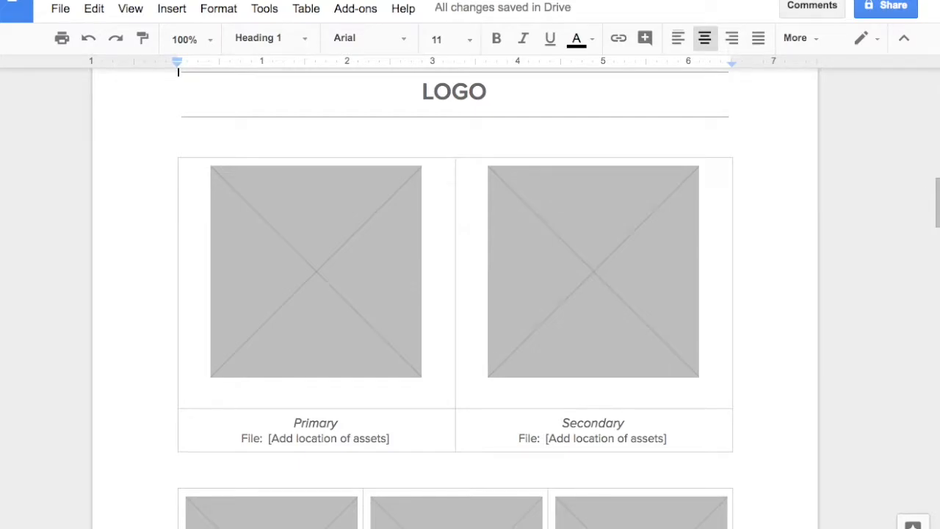
pyautogui.scroll(-2, 449, 389)
pyautogui.scroll(1, 460, 325)
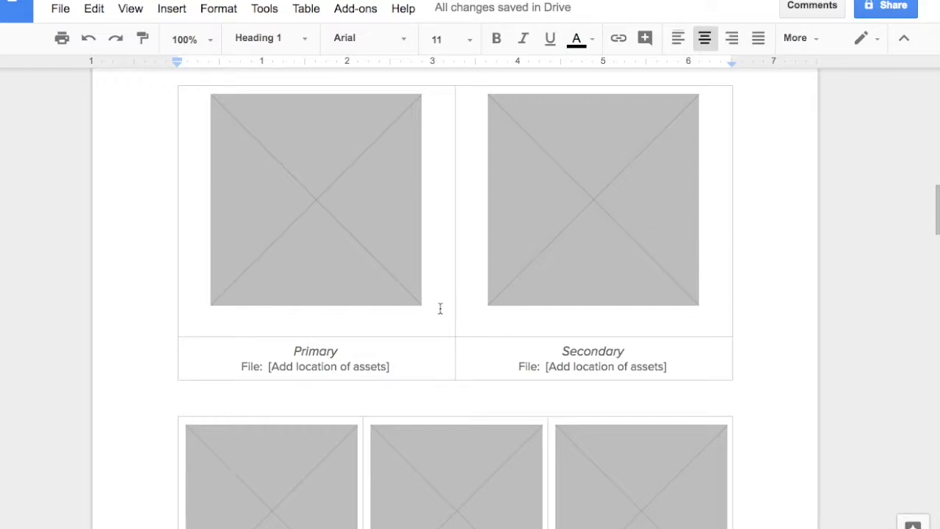
pyautogui.scroll(1, 456, 307)
# Step: Replace the Primary logo placeholder with the uploaded image 00-sld-logo-1.png and reset the image to correct its proportions
pyautogui.click(327, 277)
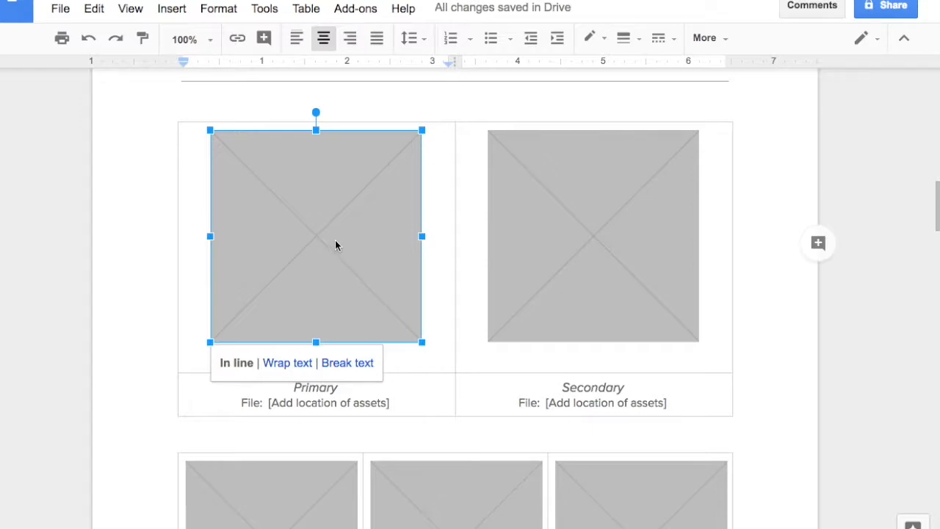
pyautogui.rightClick(330, 244)
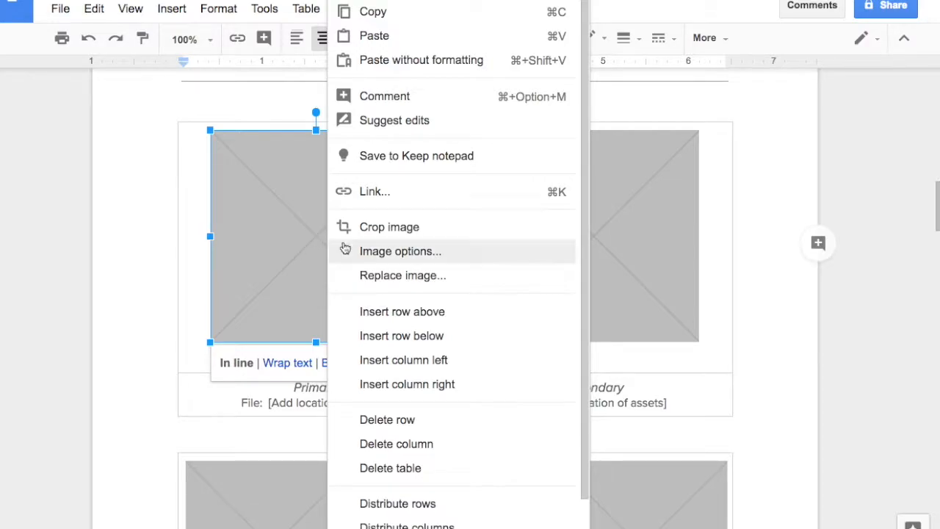
pyautogui.click(378, 276)
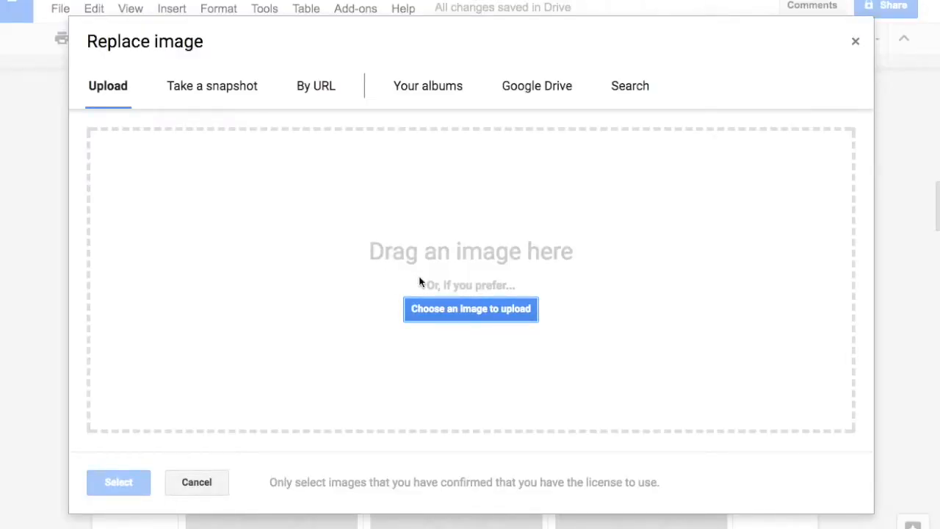
pyautogui.click(464, 311)
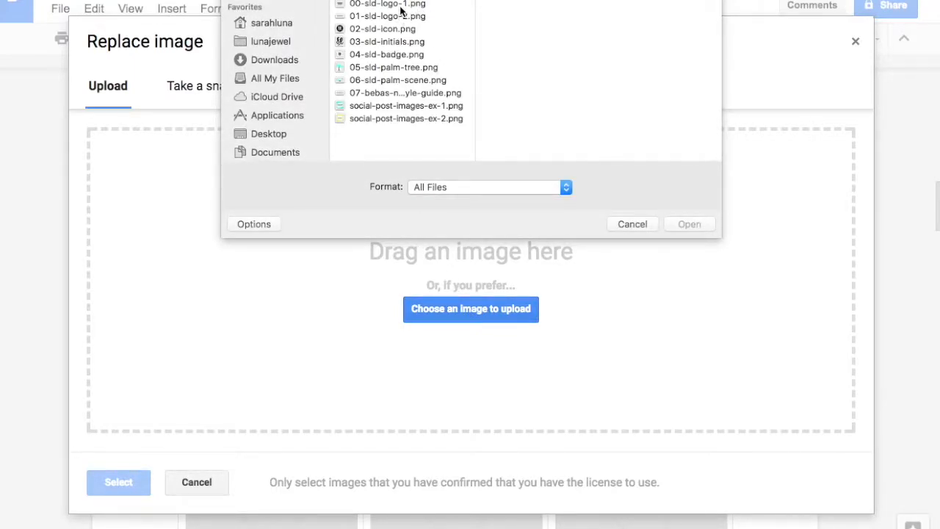
pyautogui.click(403, 6)
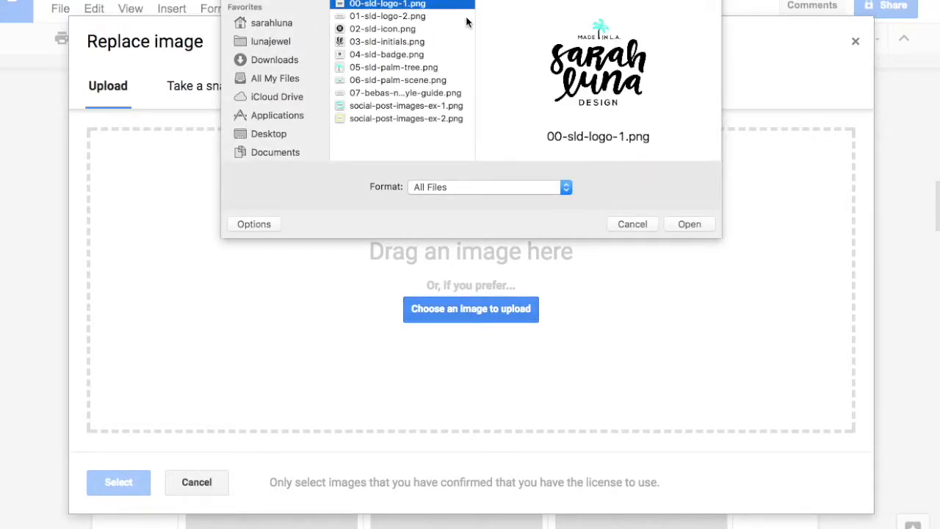
pyautogui.click(689, 224)
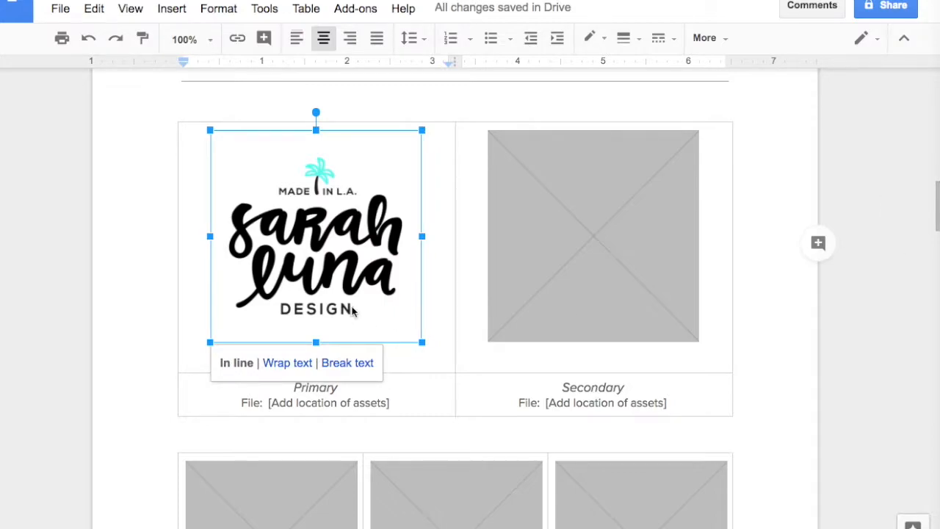
pyautogui.rightClick(327, 277)
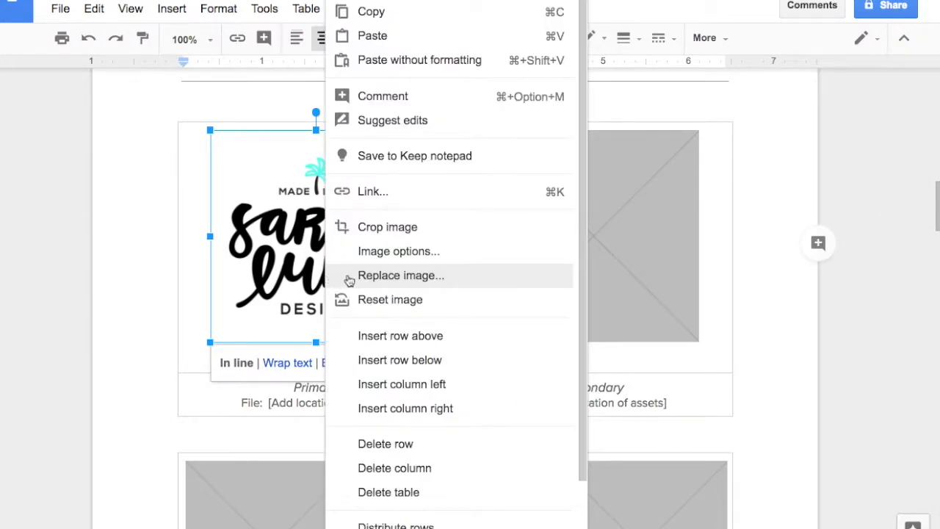
pyautogui.click(388, 303)
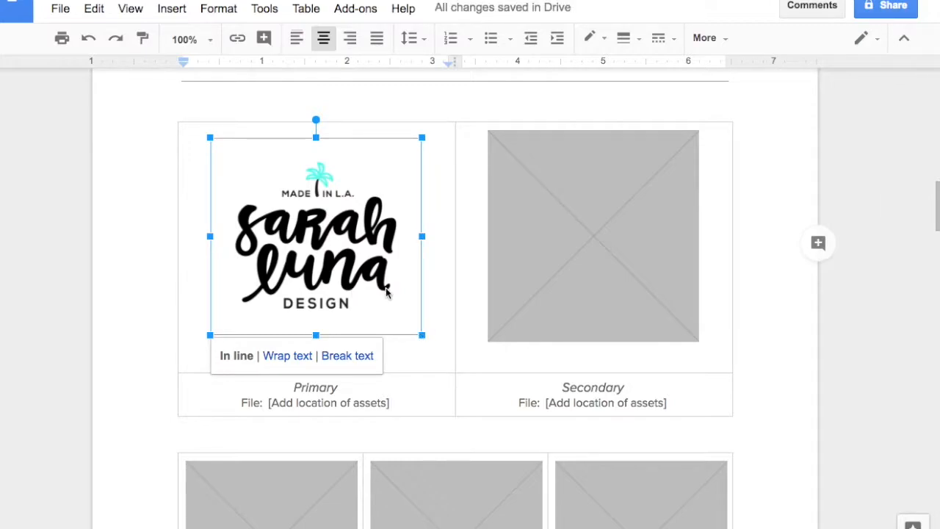
# Step: Delete the Secondary logo column from the table that holds the Primary logo
pyautogui.scroll(-1, 584, 280)
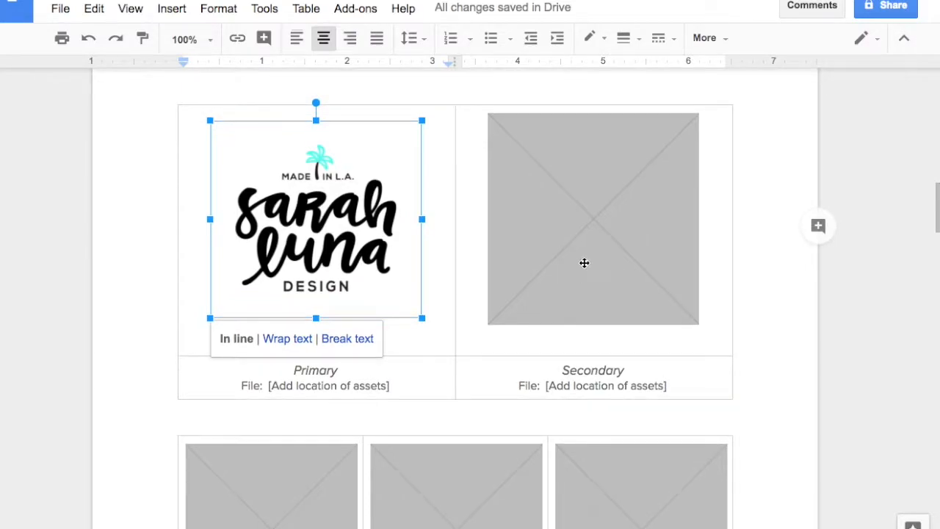
pyautogui.click(570, 264)
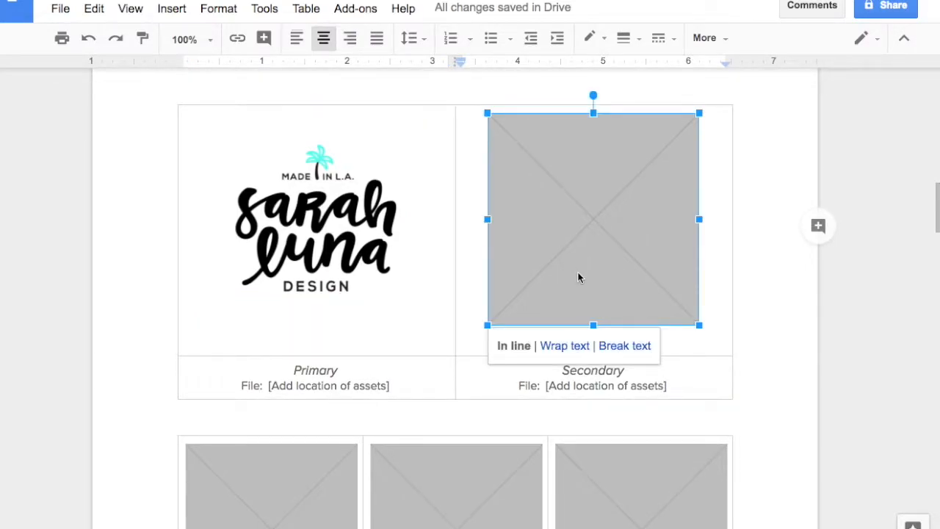
pyautogui.click(707, 371)
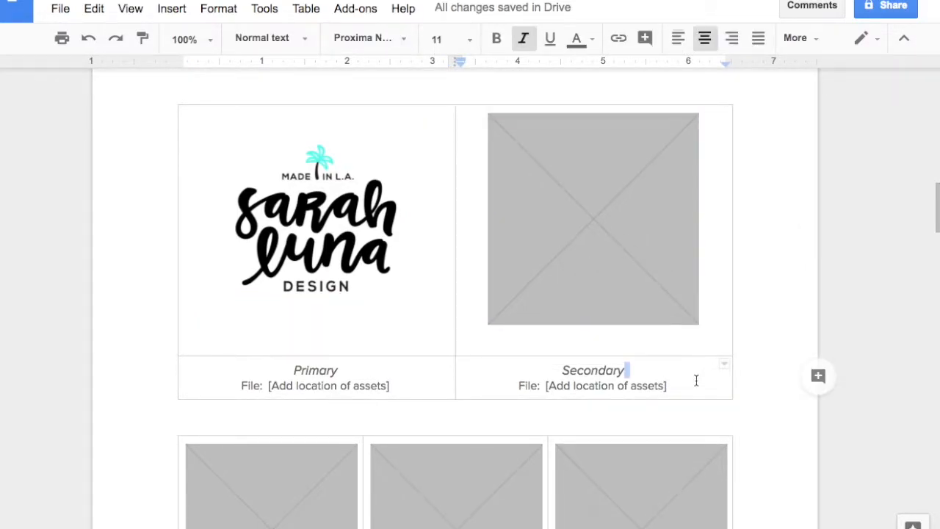
pyautogui.click(696, 380)
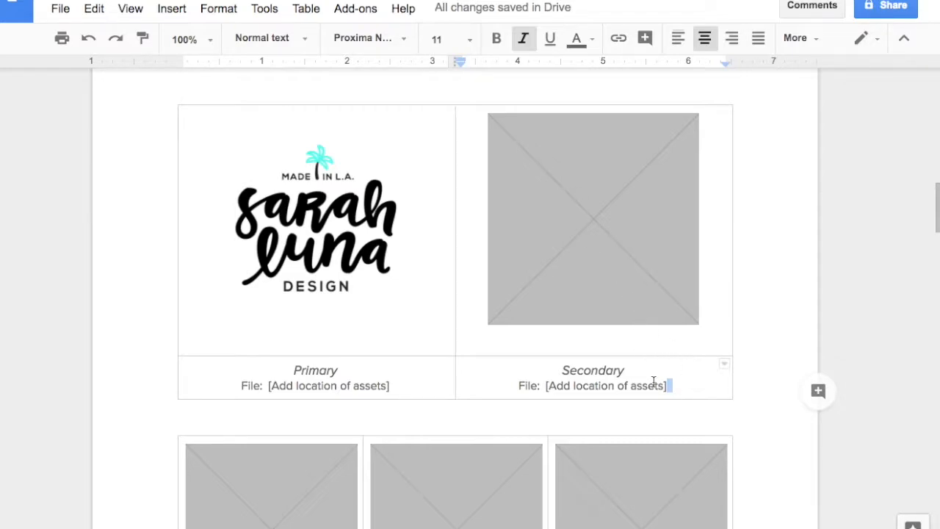
pyautogui.scroll(-1, 652, 381)
pyautogui.click(679, 358)
pyautogui.doubleClick(683, 361)
pyautogui.click(688, 362)
pyautogui.rightClick(681, 357)
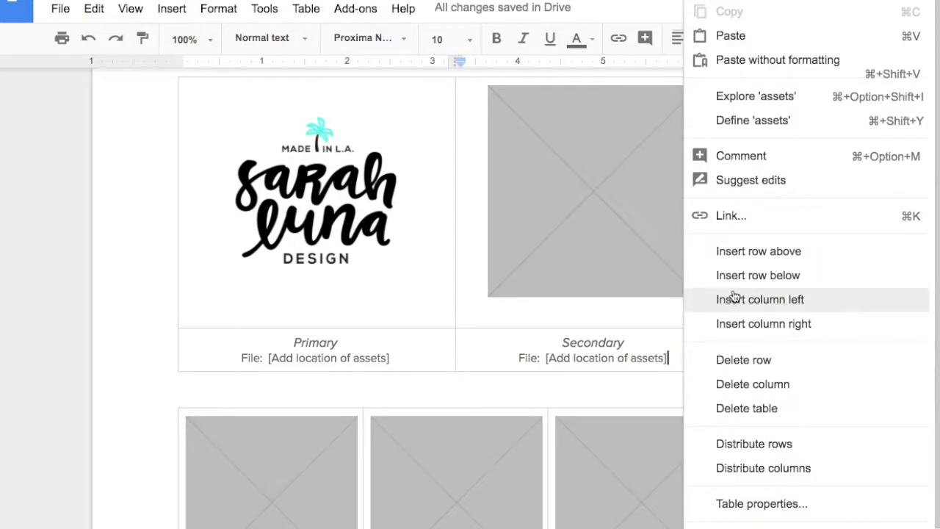
pyautogui.click(757, 389)
pyautogui.scroll(-3, 514, 356)
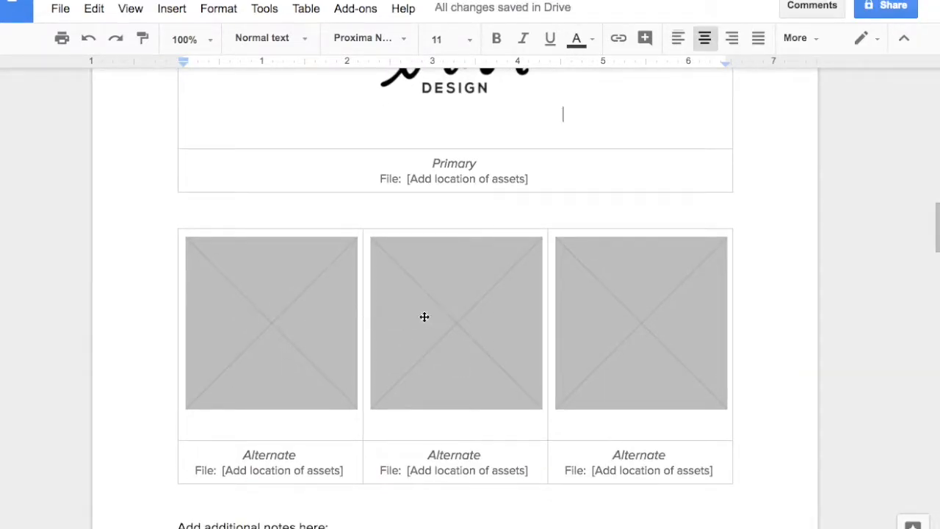
pyautogui.scroll(-1, 594, 369)
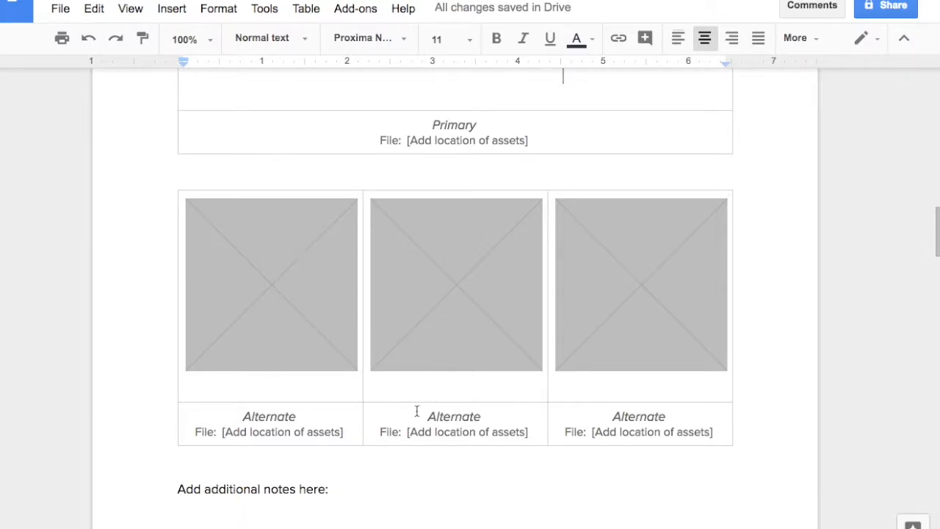
pyautogui.click(288, 308)
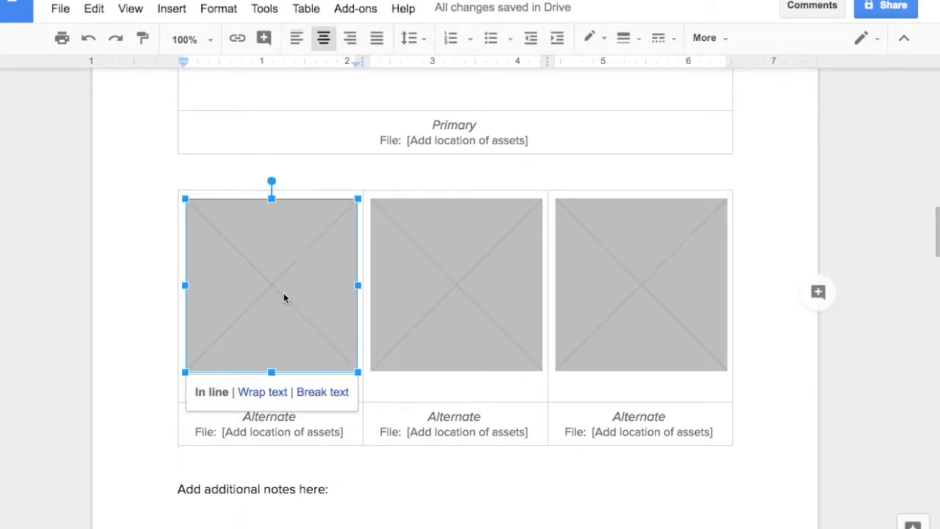
pyautogui.rightClick(280, 294)
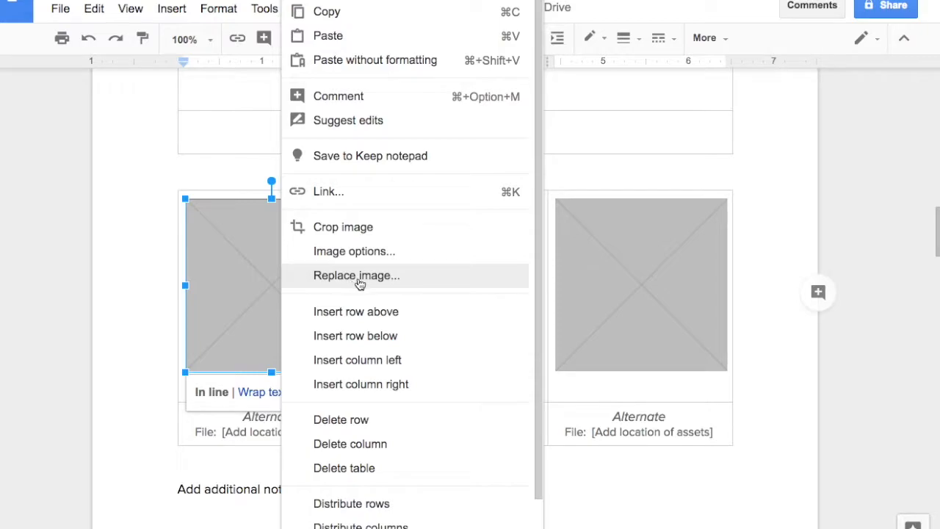
pyautogui.click(642, 274)
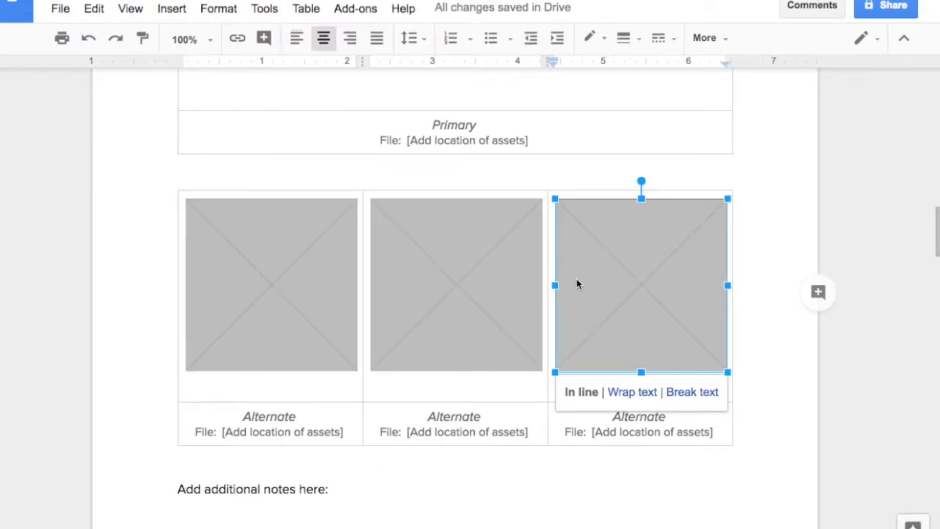
# Step: Insert a new column to the right of the third Alternate logo column
pyautogui.click(718, 432)
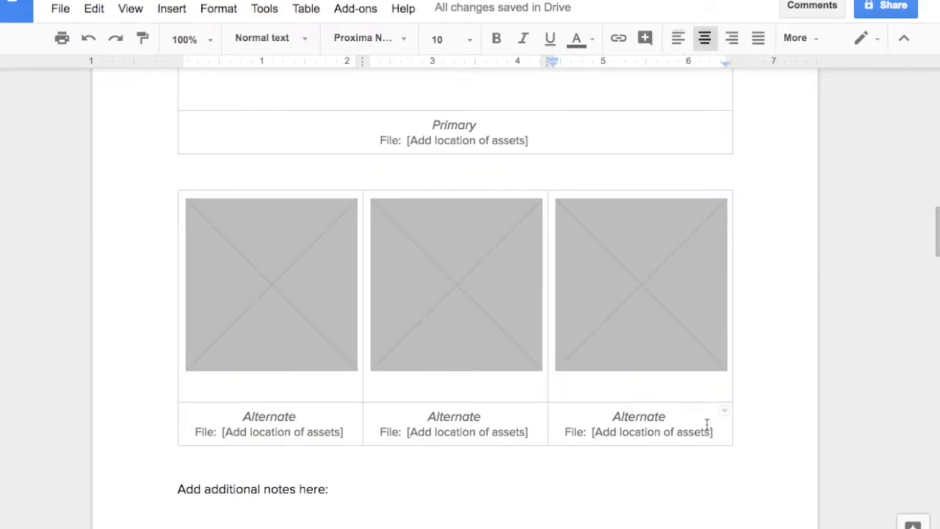
pyautogui.moveTo(720, 431); pyautogui.dragTo(724, 434)
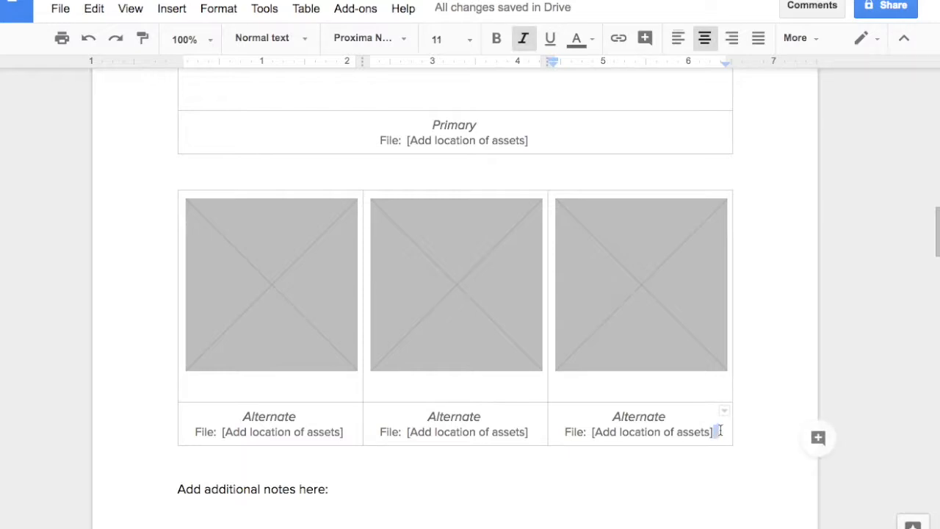
pyautogui.click(718, 431)
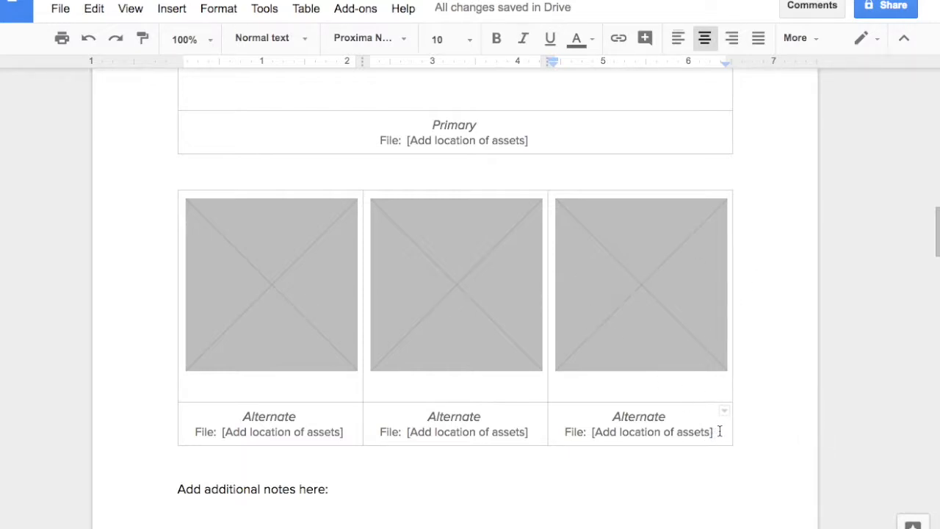
pyautogui.moveTo(719, 431); pyautogui.dragTo(715, 432)
pyautogui.rightClick(715, 434)
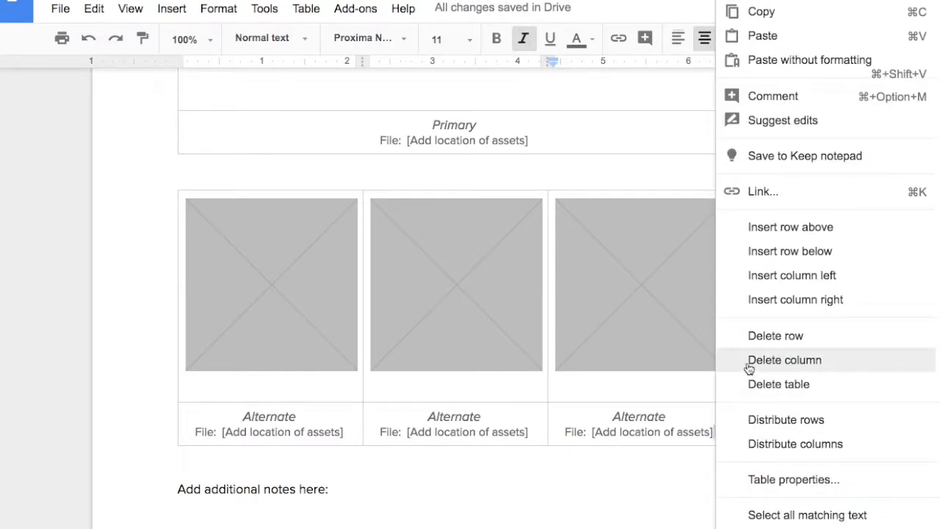
pyautogui.click(786, 303)
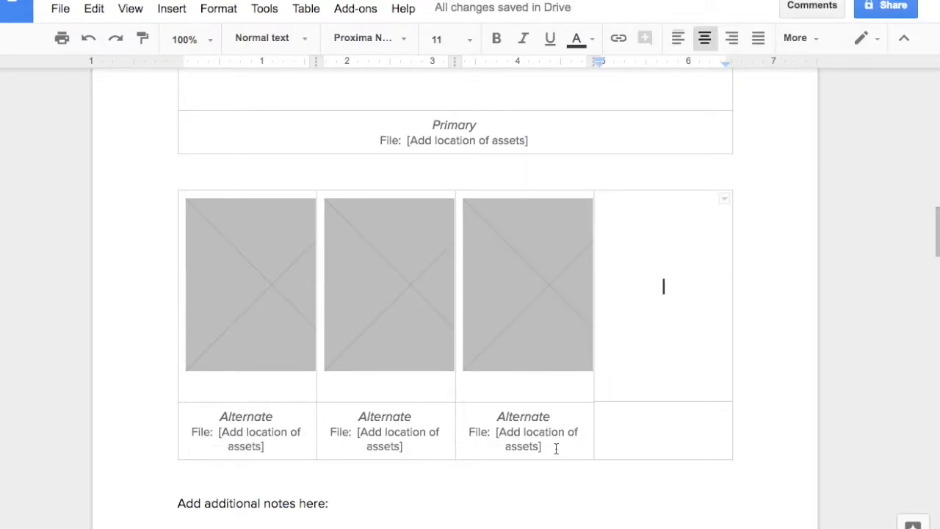
# Step: Copy the third Alternate column's placeholder image and caption into the new empty fourth column
pyautogui.moveTo(557, 452); pyautogui.dragTo(503, 373)
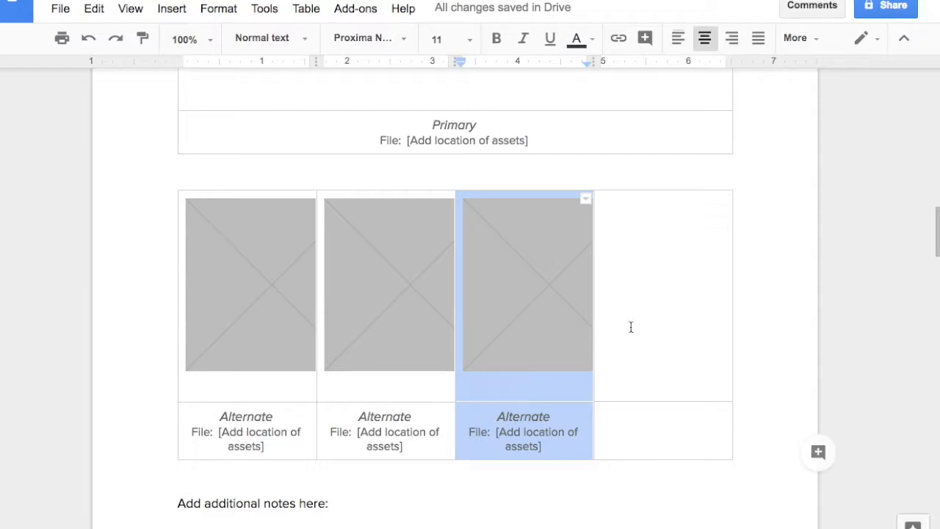
pyautogui.click(652, 292)
pyautogui.press('super+v')
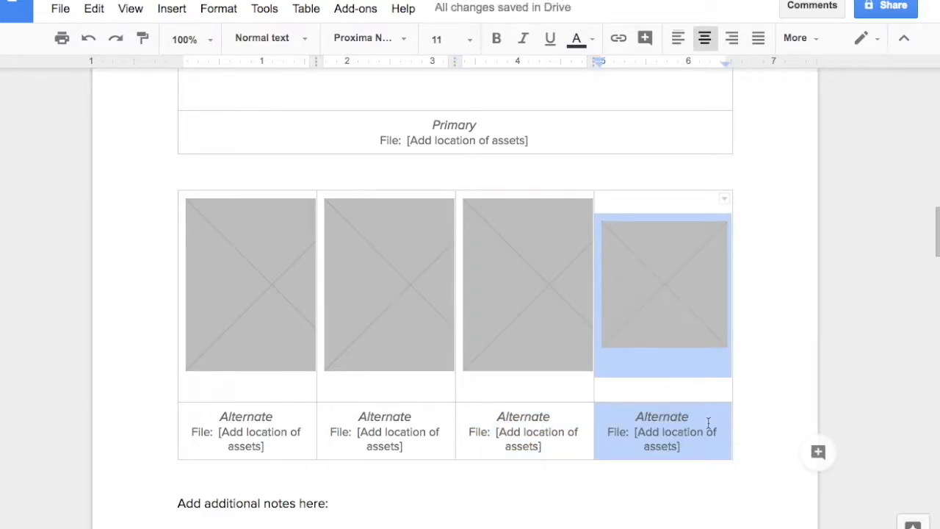
# Step: Paste the copied placeholder and caption over all four Alternate columns so the images fit their cells evenly
pyautogui.click(705, 448)
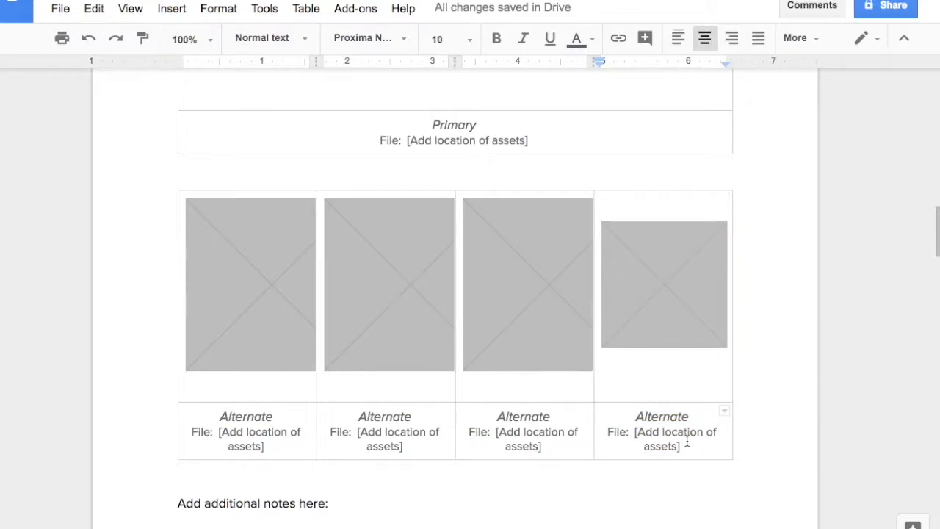
pyautogui.moveTo(711, 450); pyautogui.dragTo(260, 318)
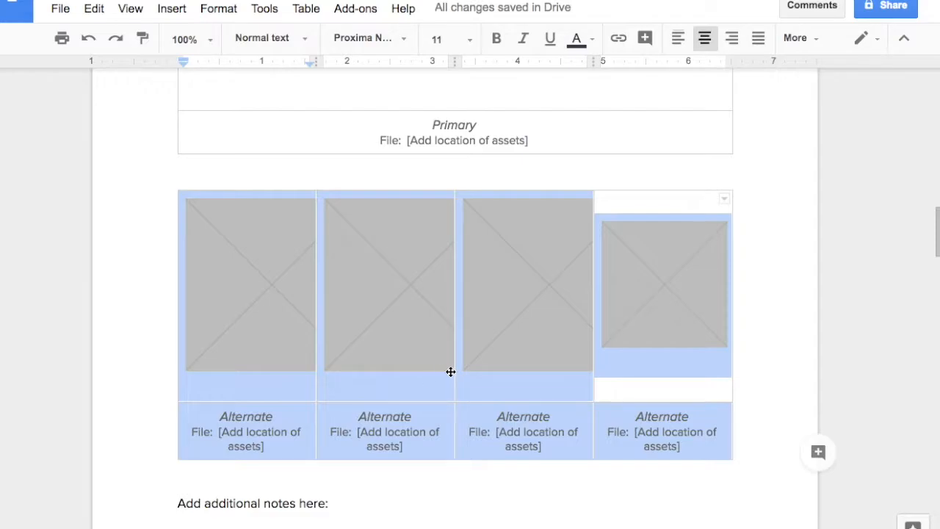
pyautogui.press('super+v')
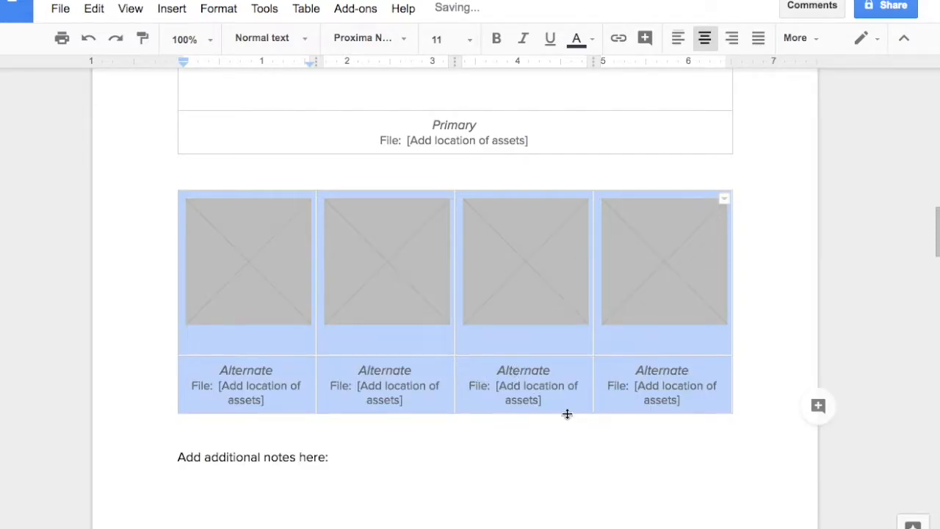
# Step: Look over the Primary and Alternate logo tables and the additional notes area below them
pyautogui.scroll(5, 592, 455)
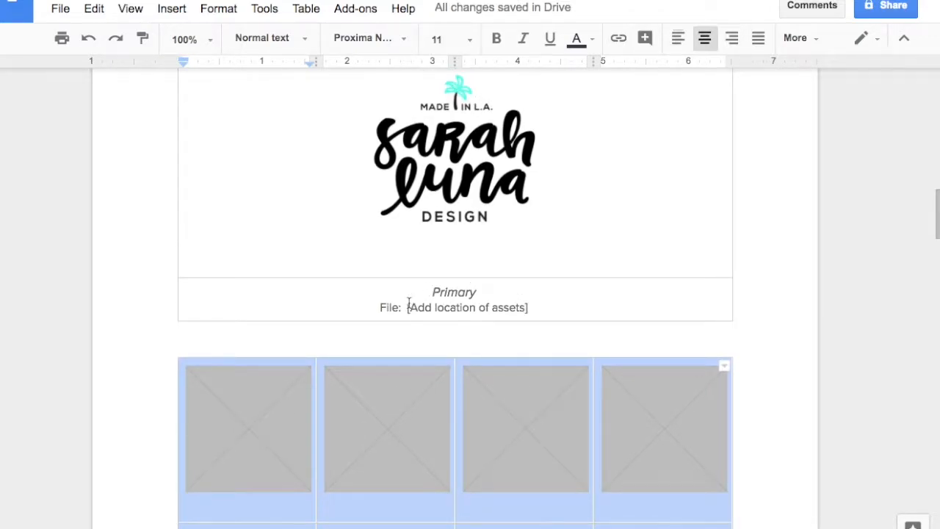
pyautogui.scroll(-4, 449, 300)
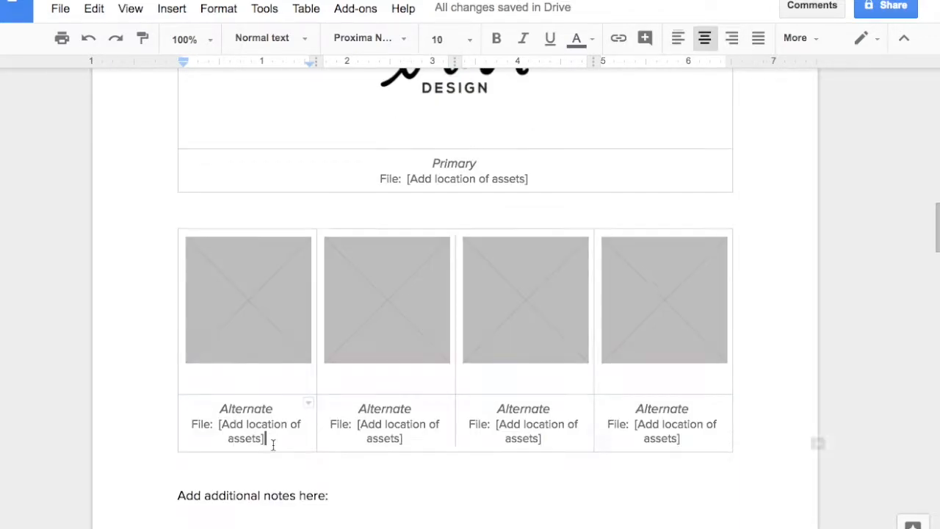
pyautogui.moveTo(431, 438); pyautogui.dragTo(179, 397)
pyautogui.scroll(2, 514, 293)
pyautogui.scroll(-4, 522, 325)
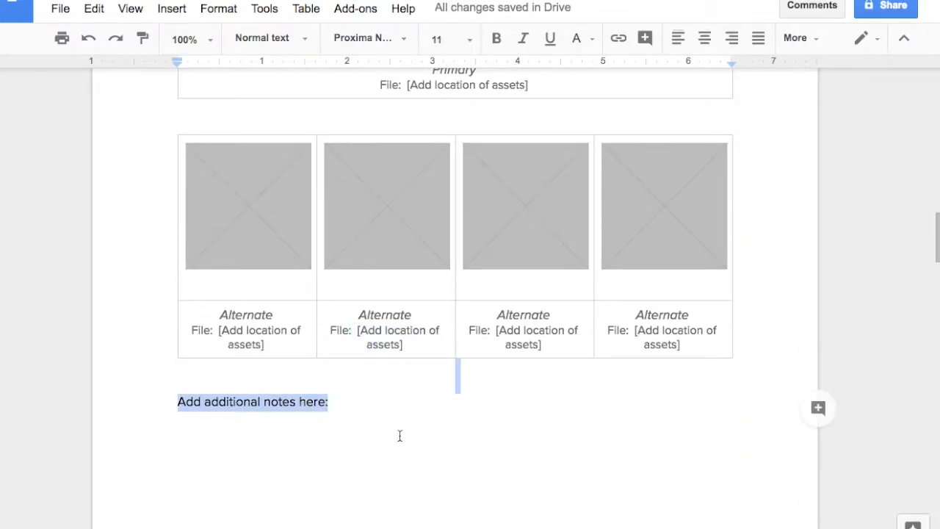
pyautogui.scroll(-1, 403, 424)
pyautogui.click(400, 381)
pyautogui.scroll(-1, 393, 400)
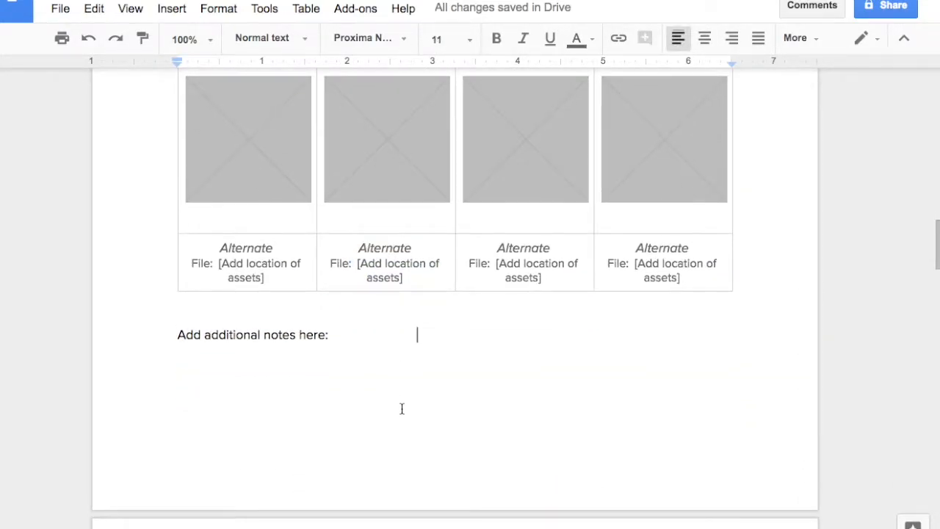
pyautogui.scroll(1, 402, 409)
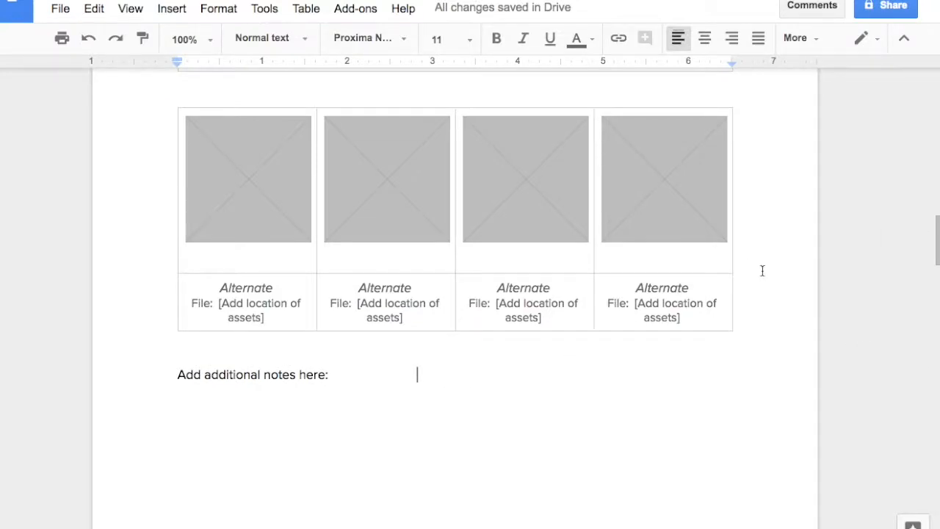
# Step: Open the first Primary color swatch in the COLORS section for editing as a drawing
pyautogui.scroll(-6, 544, 304)
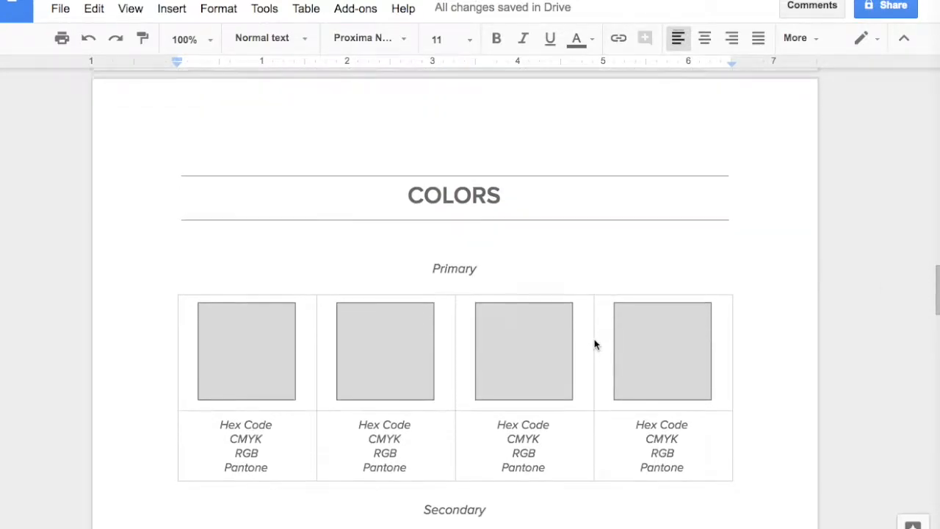
pyautogui.scroll(-2, 596, 344)
pyautogui.scroll(-1, 602, 338)
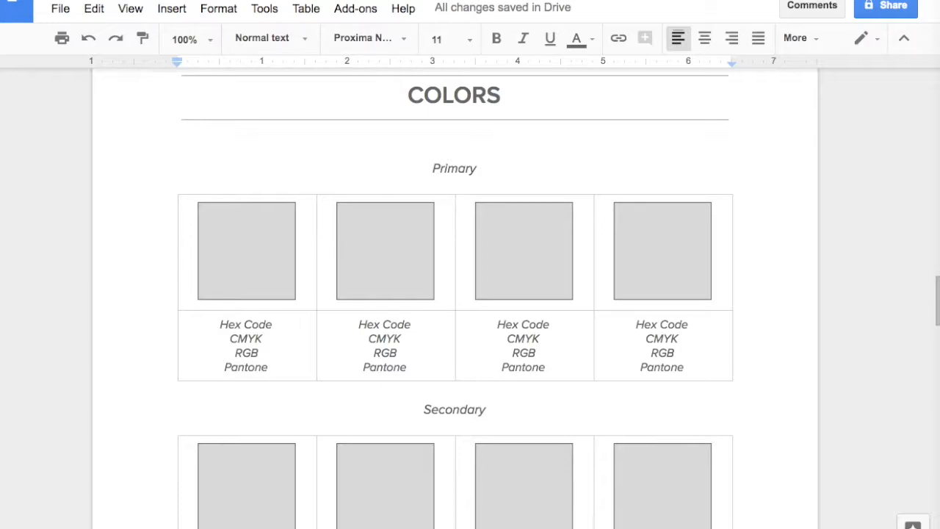
pyautogui.scroll(-1, 231, 279)
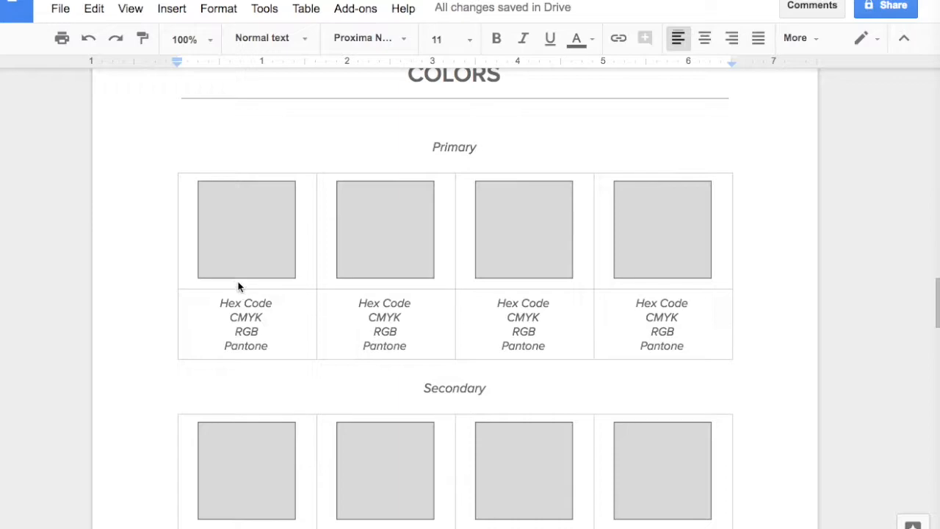
pyautogui.click(252, 254)
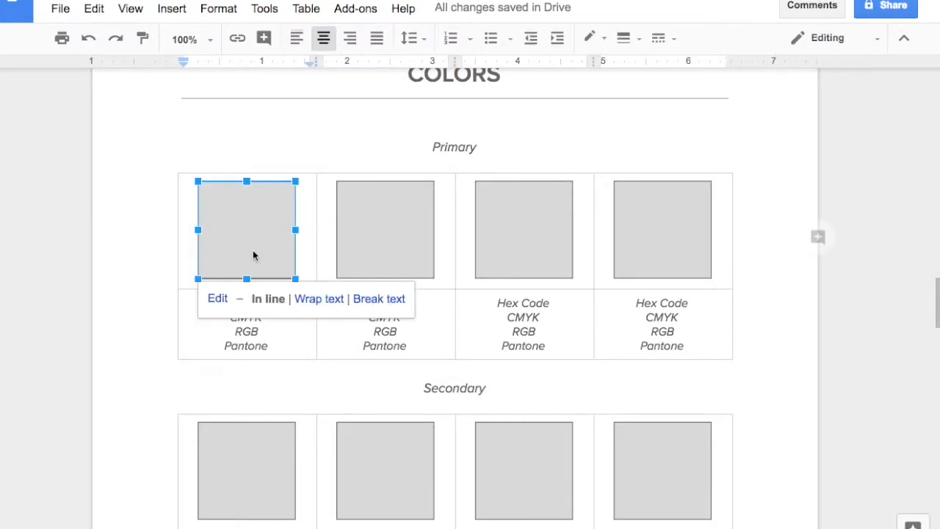
pyautogui.click(219, 299)
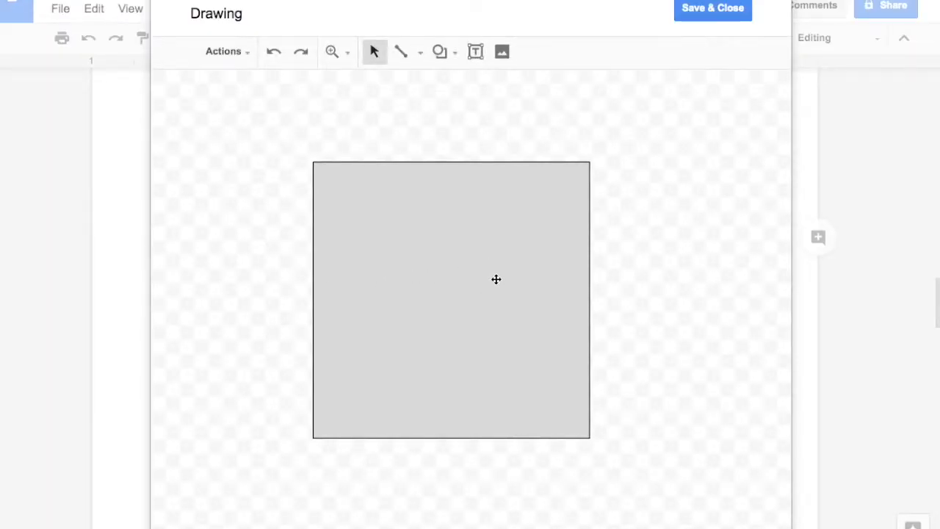
# Step: Fill the swatch's square with the custom color #55fbed, then save and close the drawing
pyautogui.click(497, 278)
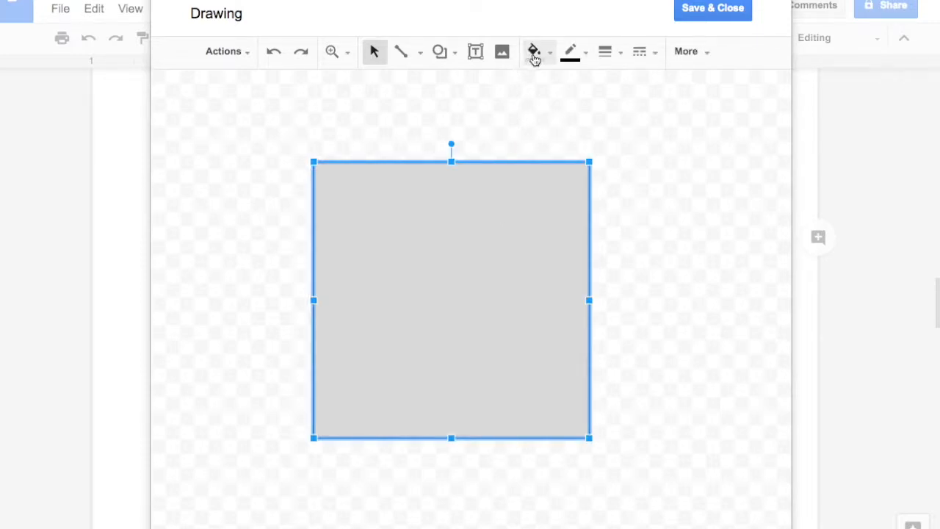
pyautogui.click(534, 57)
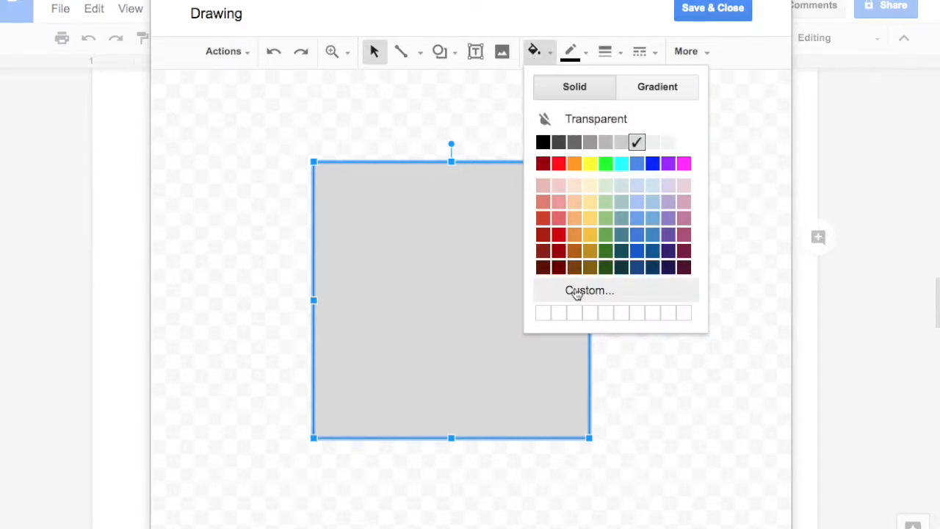
pyautogui.click(577, 292)
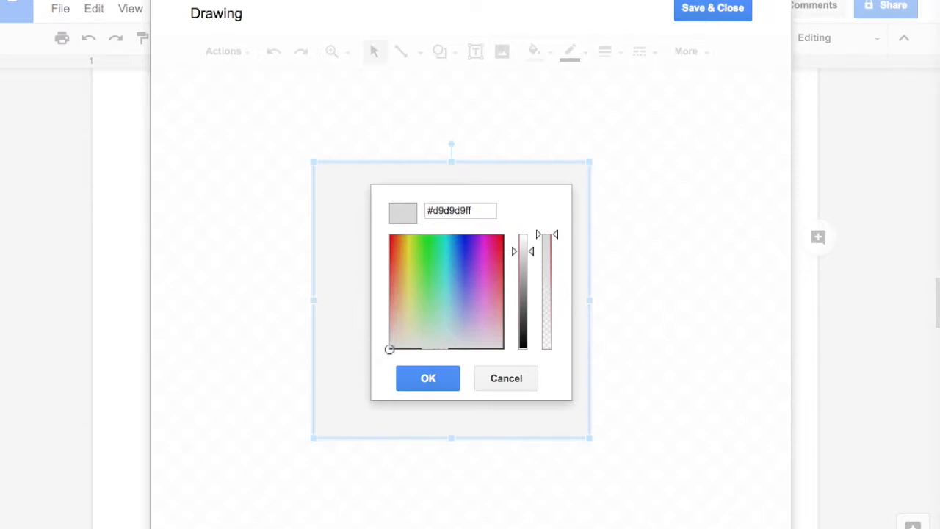
pyautogui.tripleClick(485, 211)
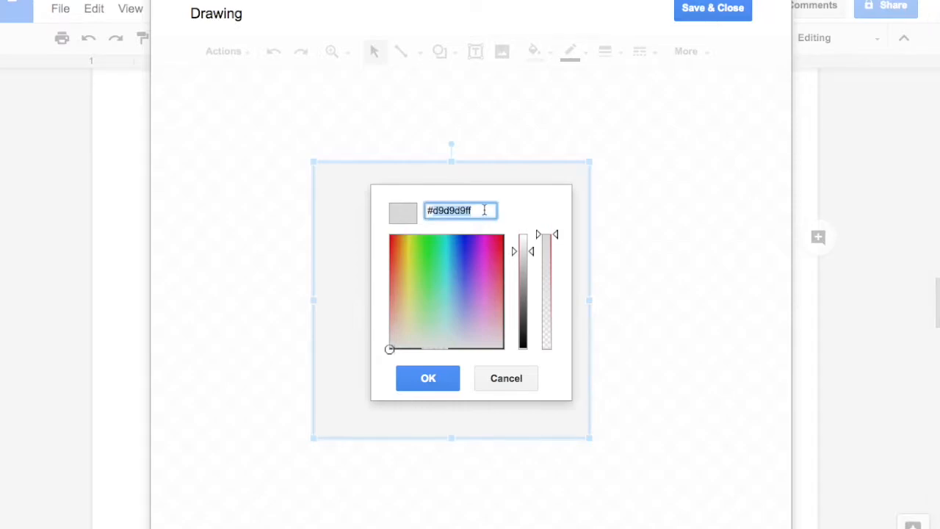
pyautogui.write('#')
pyautogui.write('55fbed')
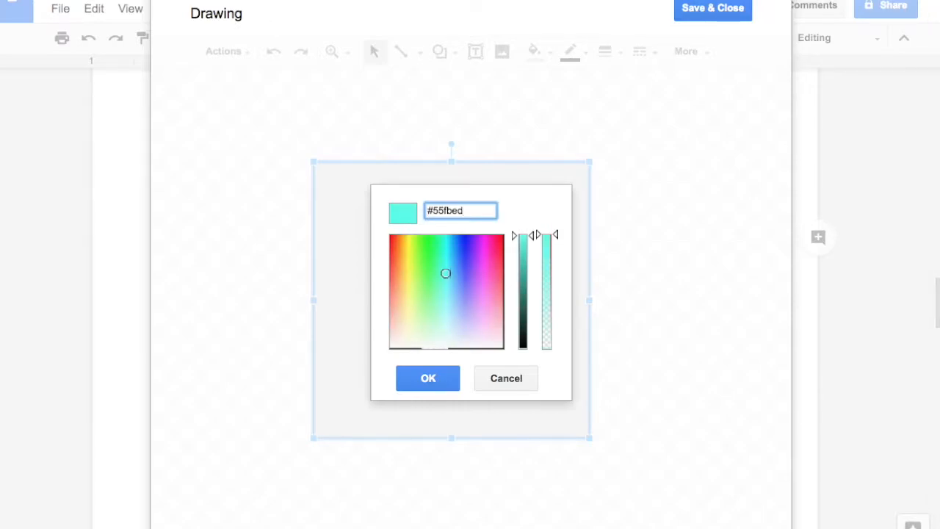
pyautogui.click(436, 381)
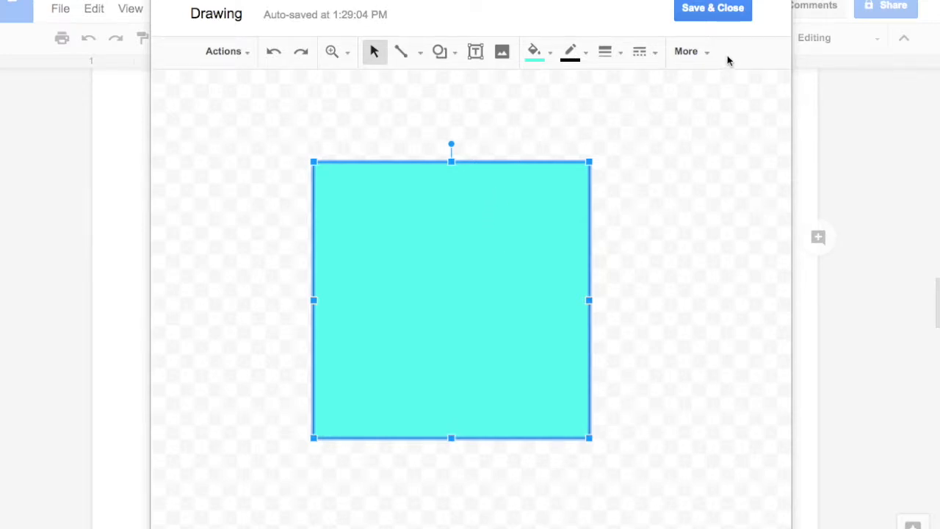
pyautogui.click(720, 10)
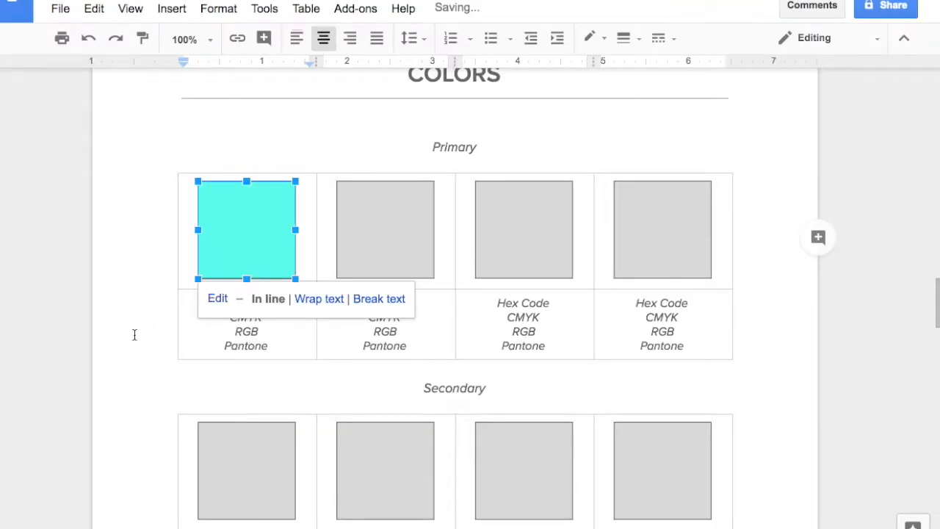
# Step: Replace the first Primary swatch's placeholder caption with "cabana-blue" in bold and "#55fbed" on the line below
pyautogui.click(193, 333)
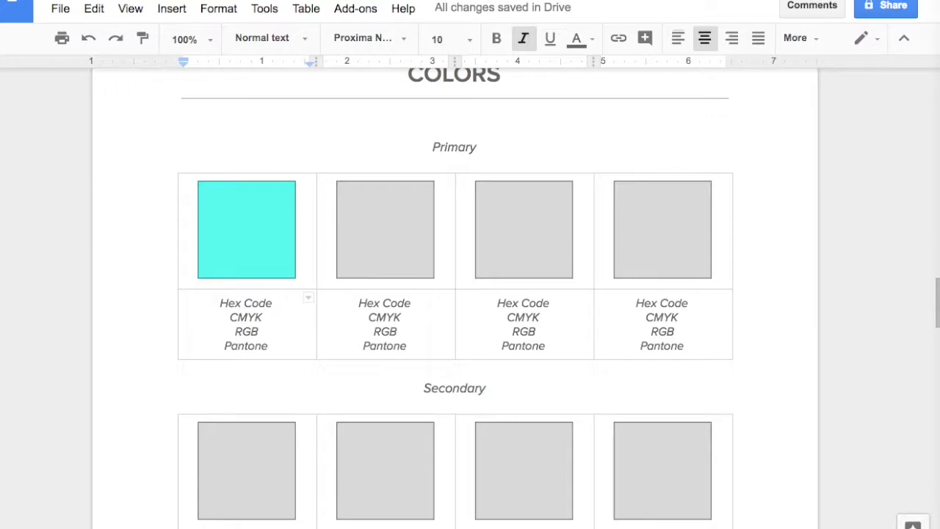
pyautogui.moveTo(272, 346); pyautogui.dragTo(218, 309)
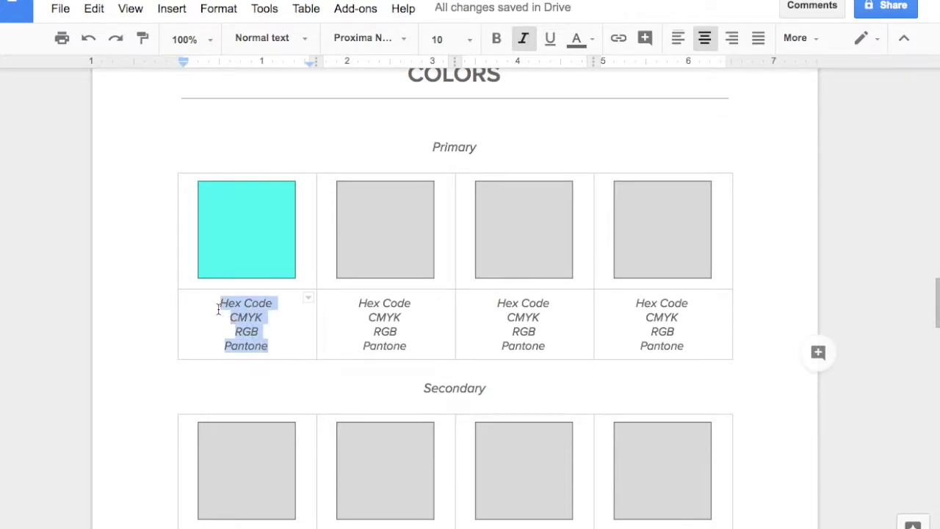
pyautogui.write('cabana-blue #55fbed')
pyautogui.click(280, 311)
pyautogui.moveTo(282, 311); pyautogui.dragTo(207, 311)
pyautogui.hotkey('ctrl', 'b')
pyautogui.click(273, 352)
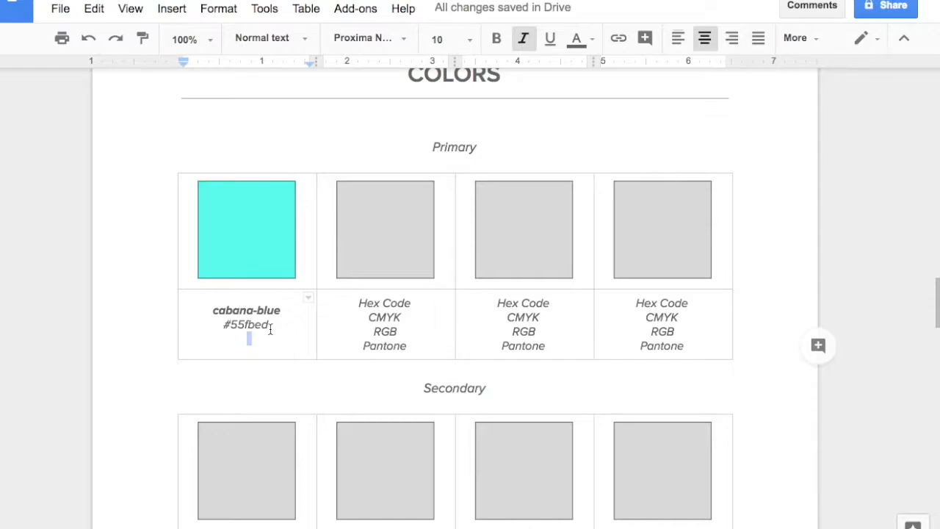
pyautogui.click(375, 247)
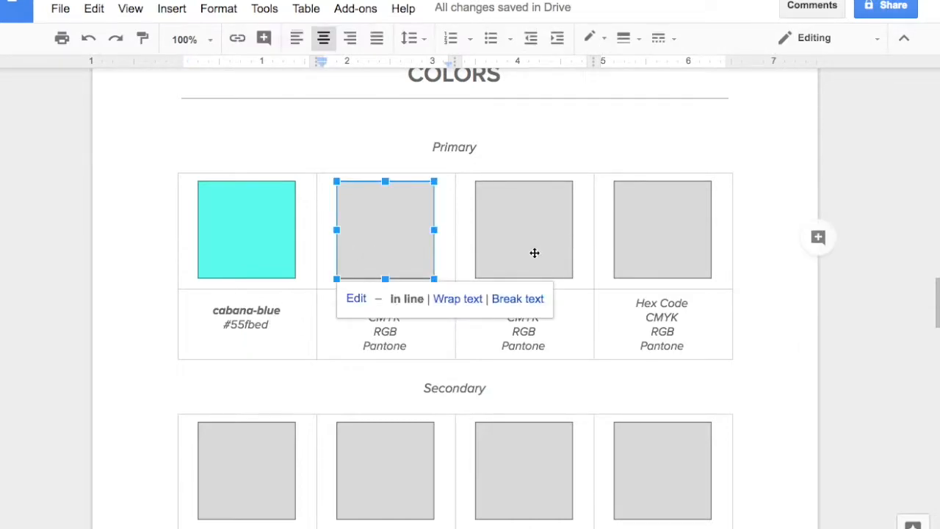
pyautogui.click(542, 252)
pyautogui.click(665, 255)
# Step: Insert a new column to the right of the fourth Primary color column
pyautogui.click(703, 341)
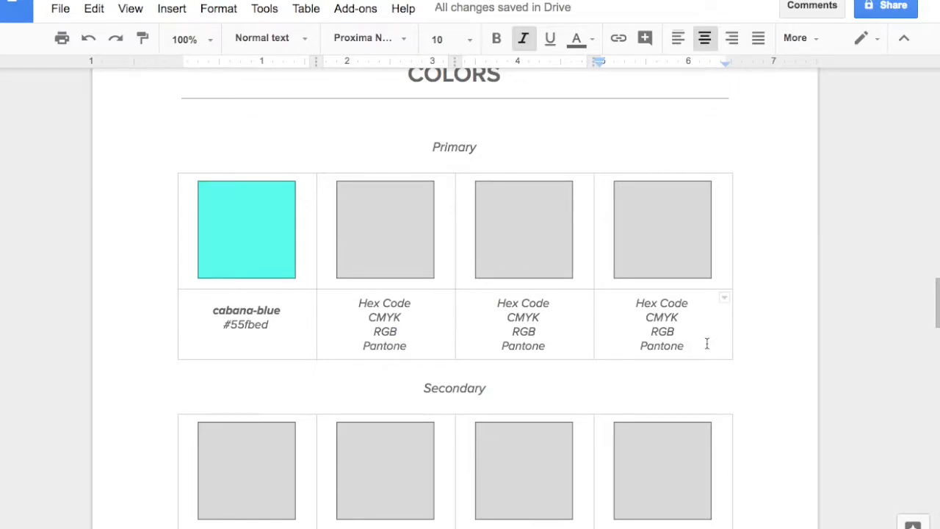
pyautogui.rightClick(707, 340)
pyautogui.press('Escape')
pyautogui.click(701, 349)
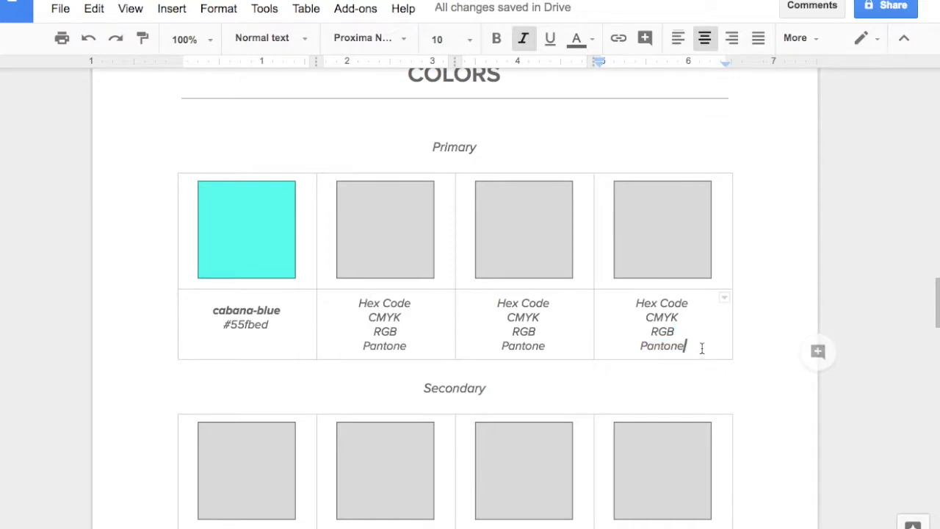
pyautogui.doubleClick(701, 348)
pyautogui.rightClick(700, 344)
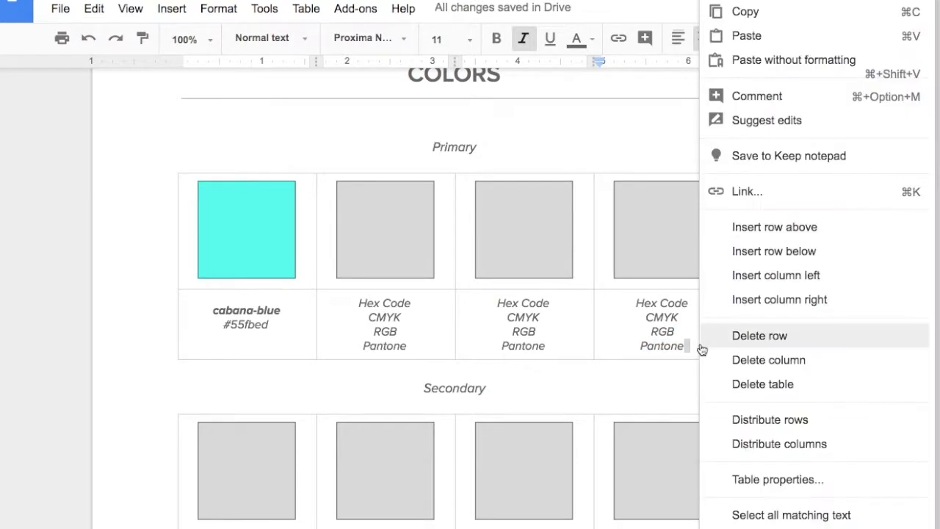
pyautogui.click(757, 300)
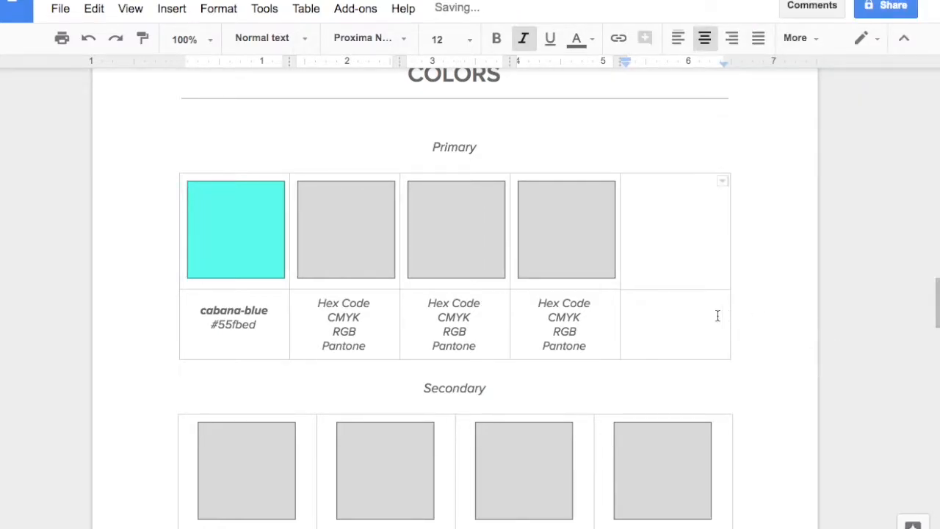
# Step: Copy the fourth Primary column's swatch and caption into the empty fifth column
pyautogui.moveTo(602, 348); pyautogui.dragTo(542, 258)
pyautogui.click(660, 245)
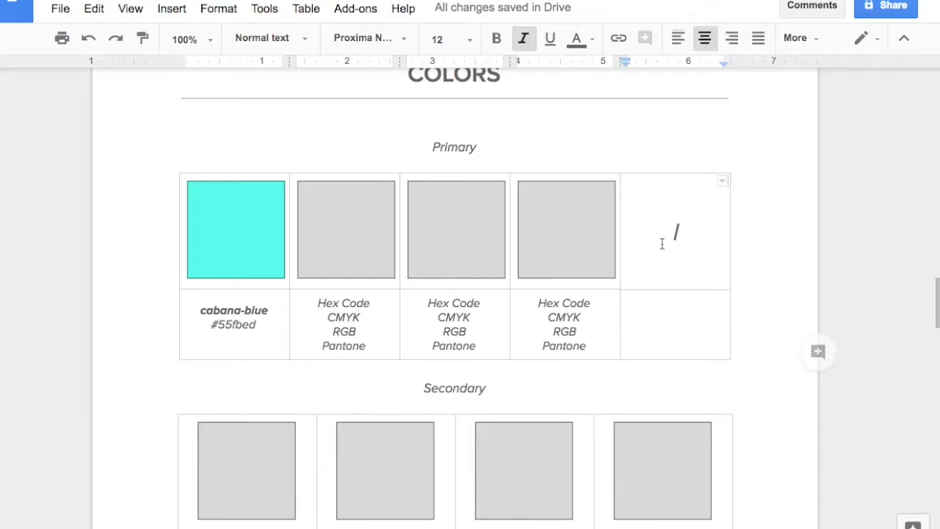
pyautogui.hotkey('ctrl', 'v')
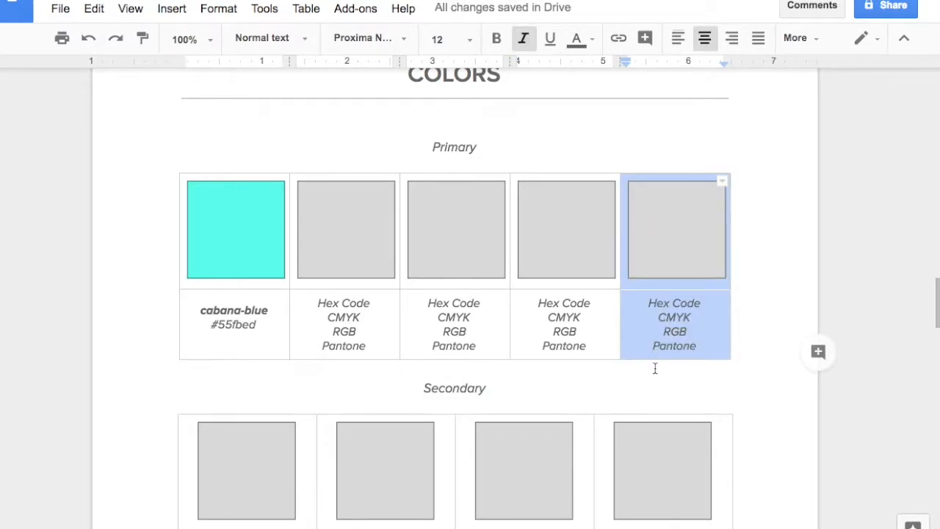
# Step: Delete the fourth column of the Secondary color table, then undo the deletion
pyautogui.scroll(-2, 657, 360)
pyautogui.click(698, 497)
pyautogui.scroll(-1, 701, 489)
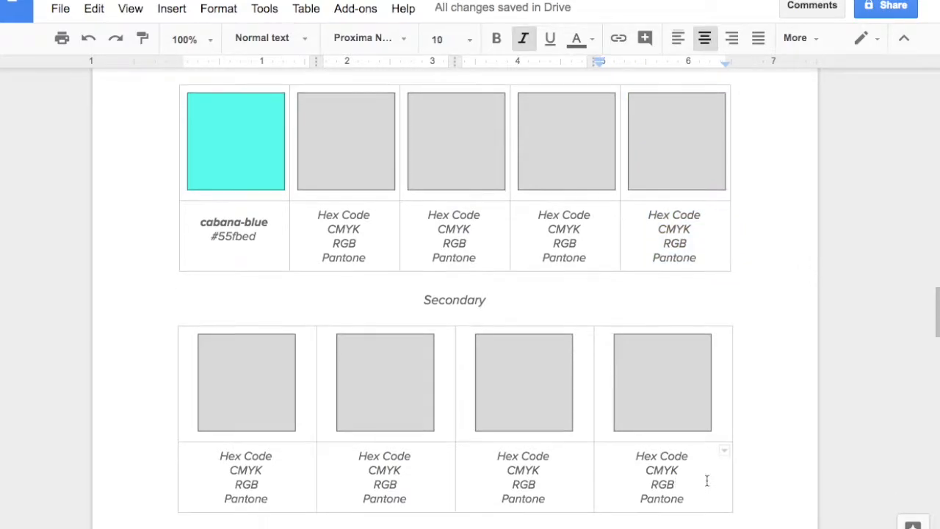
pyautogui.rightClick(703, 482)
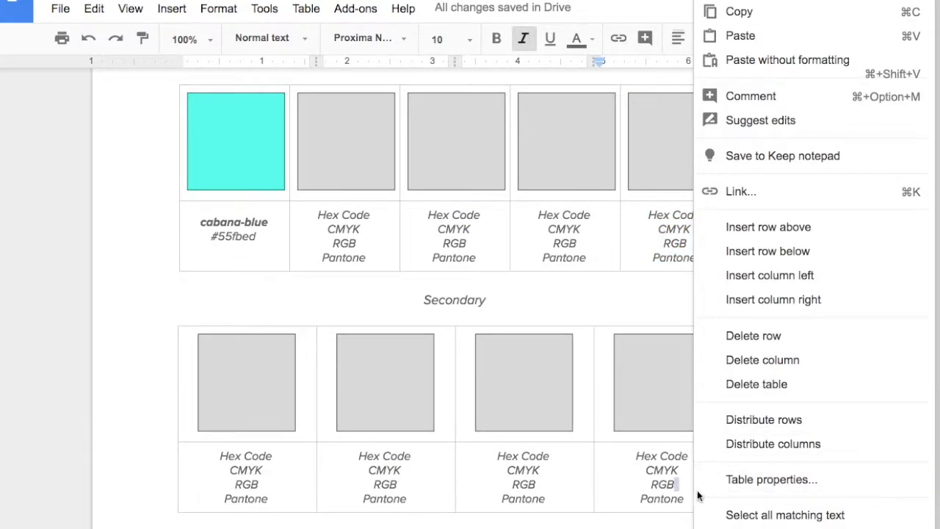
pyautogui.click(677, 487)
pyautogui.click(690, 497)
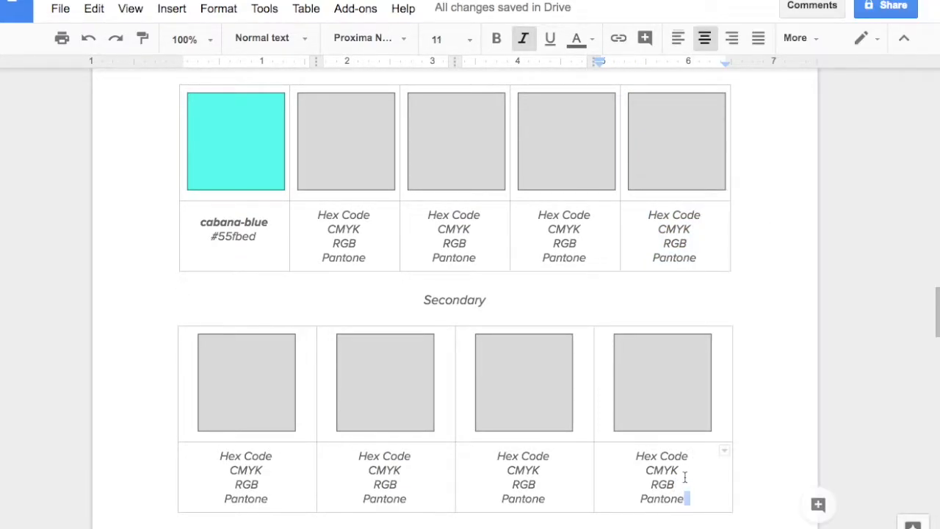
pyautogui.click(688, 483)
pyautogui.rightClick(688, 484)
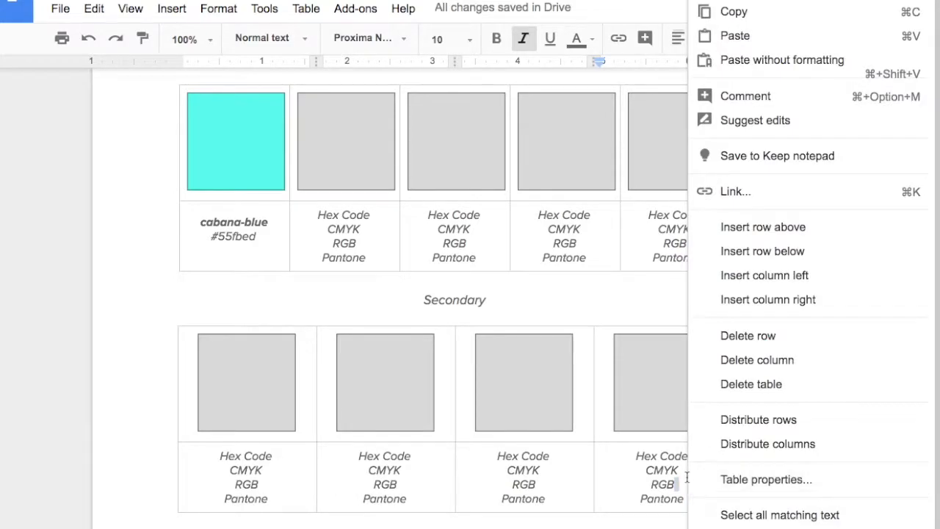
pyautogui.click(743, 361)
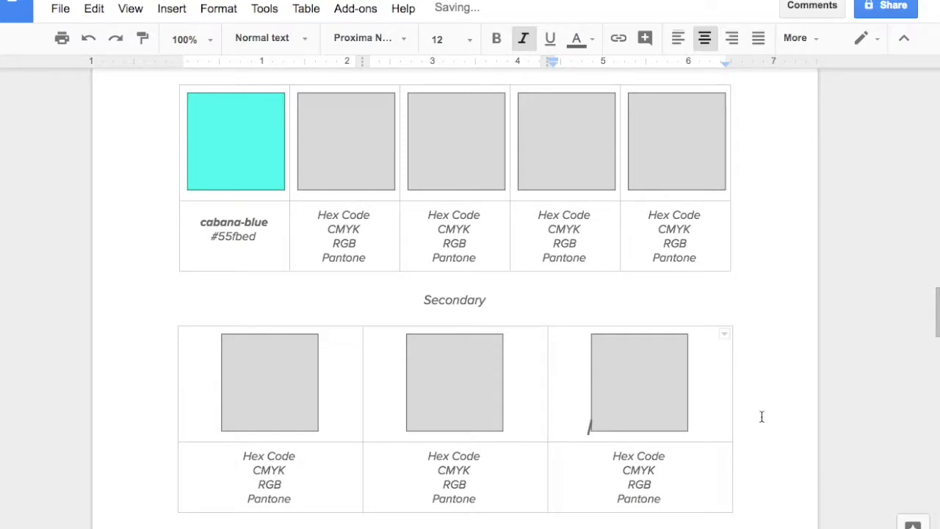
pyautogui.hotkey('ctrl', 'z')
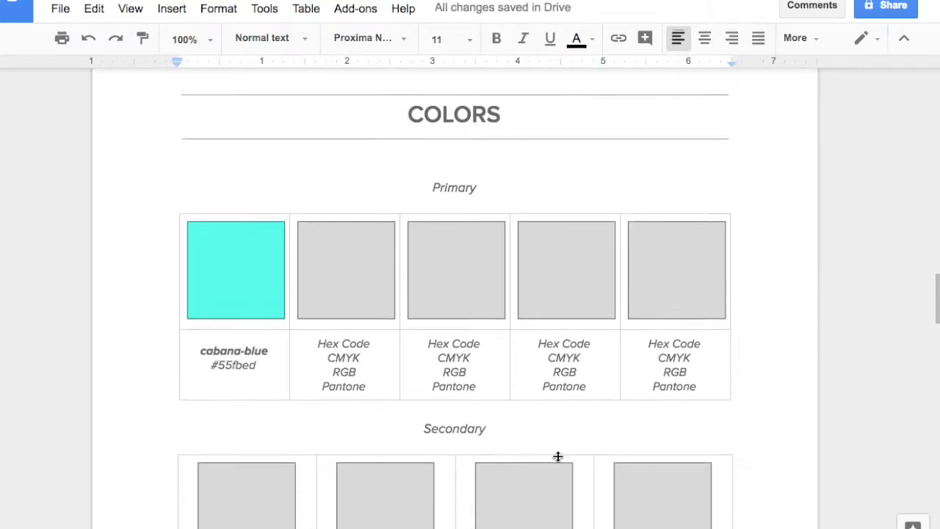
# Step: Change the Headlines font name and alphabet sample in the FONTS section to Bree Serif
pyautogui.scroll(-4, 558, 455)
pyautogui.scroll(-8, 583, 409)
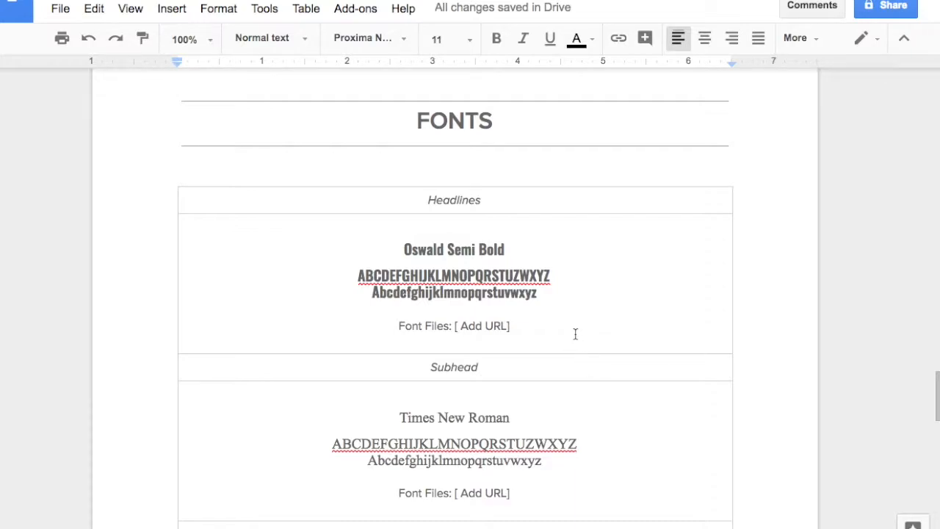
pyautogui.click(547, 294)
pyautogui.moveTo(548, 293); pyautogui.dragTo(390, 251)
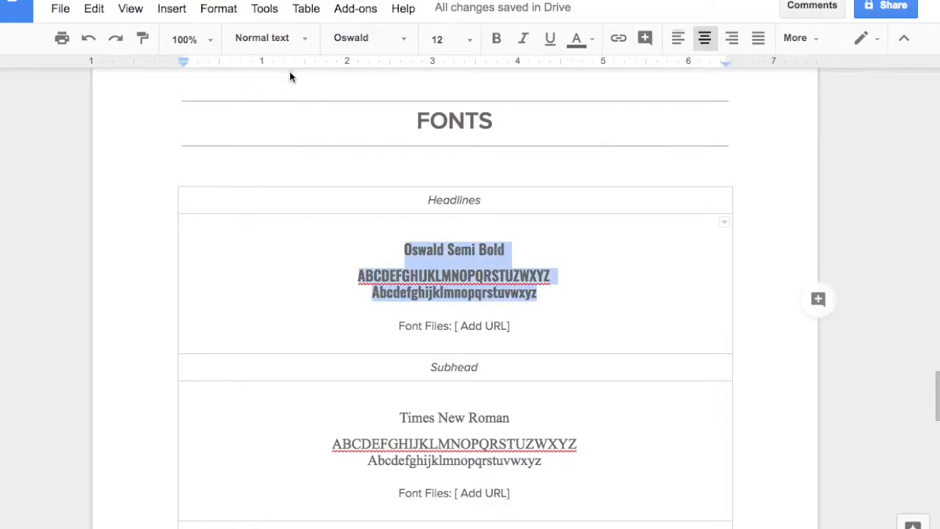
pyautogui.click(402, 45)
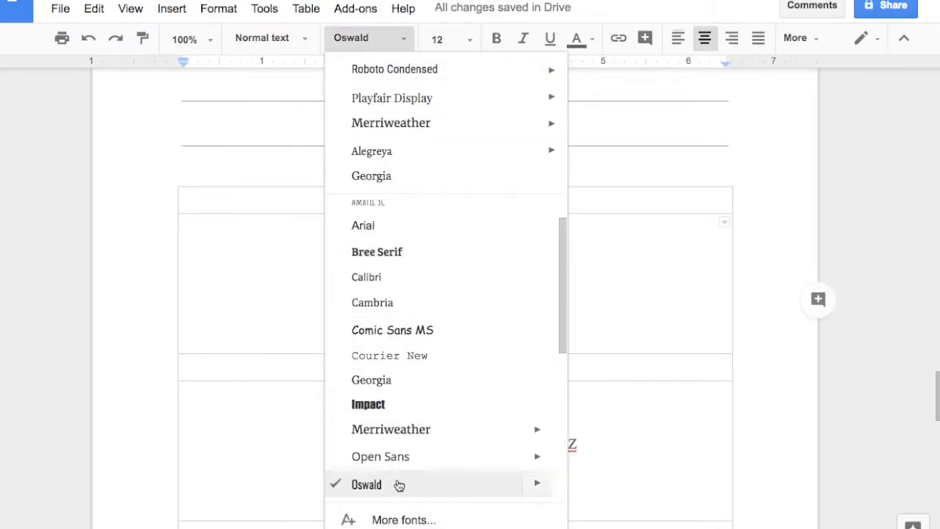
pyautogui.click(378, 253)
# Step: Browse the full font catalogue for other headline fonts and close it without adding any
pyautogui.click(401, 40)
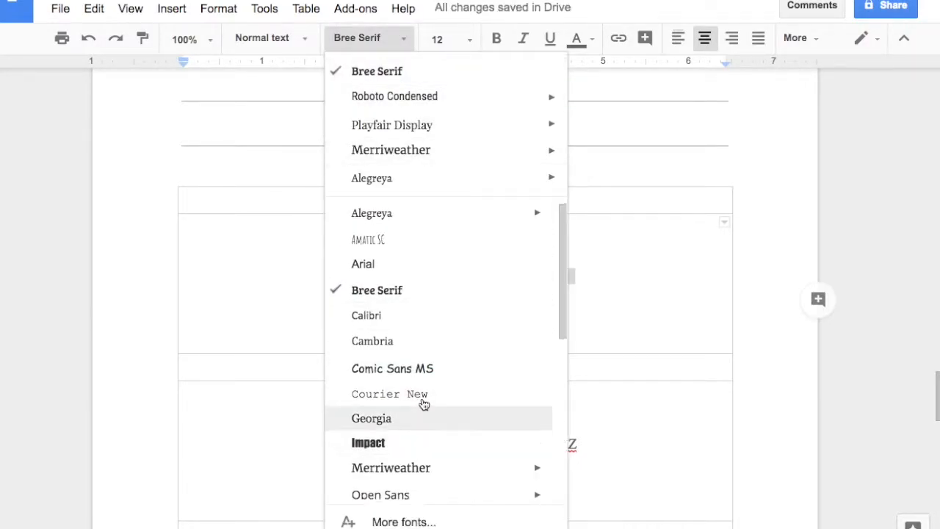
pyautogui.scroll(-5, 424, 389)
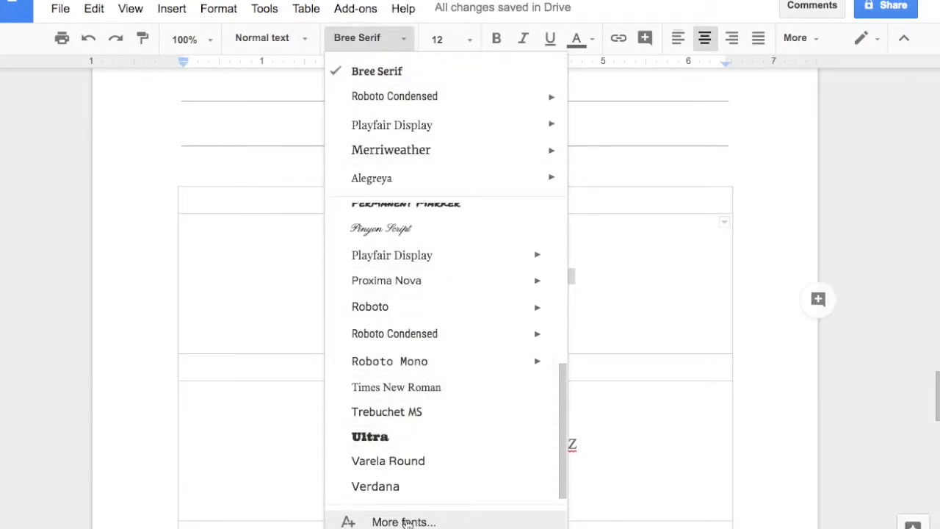
pyautogui.click(406, 522)
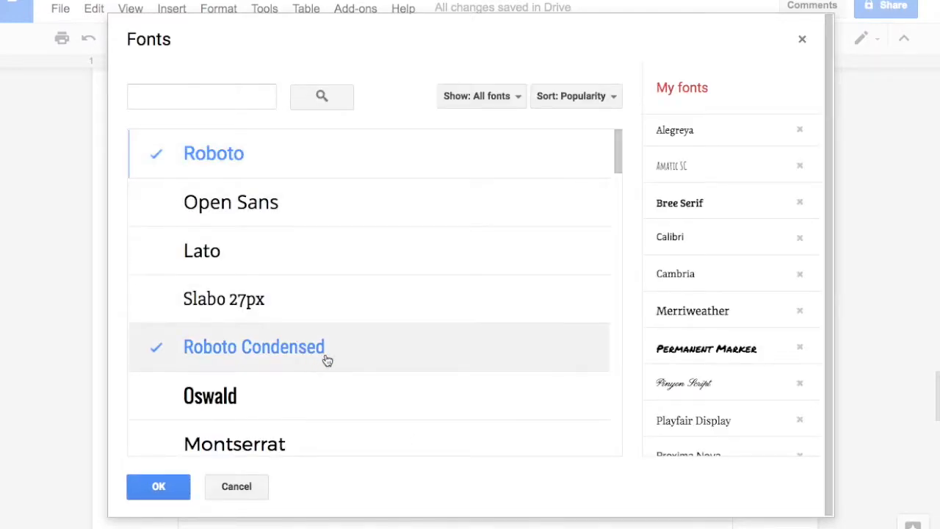
pyautogui.moveTo(618, 168); pyautogui.dragTo(602, 435)
pyautogui.scroll(-5, 604, 439)
pyautogui.click(205, 101)
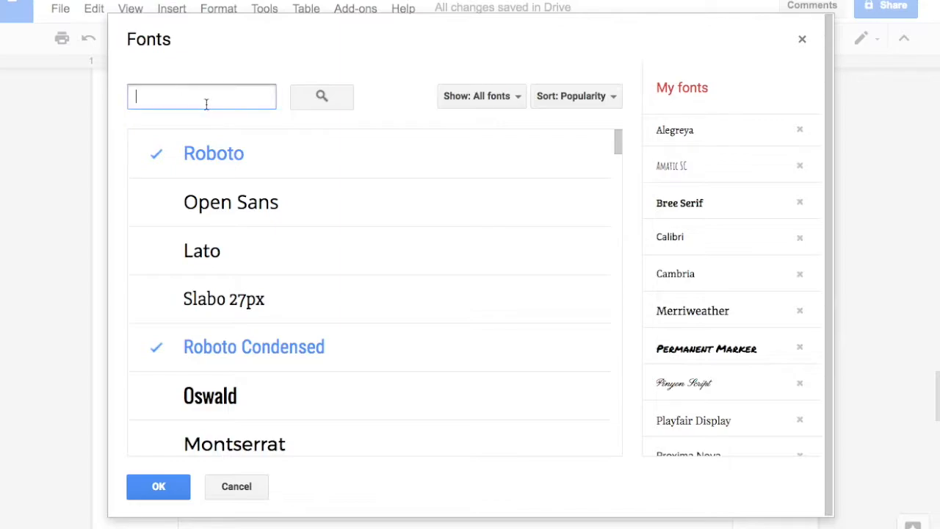
pyautogui.click(160, 483)
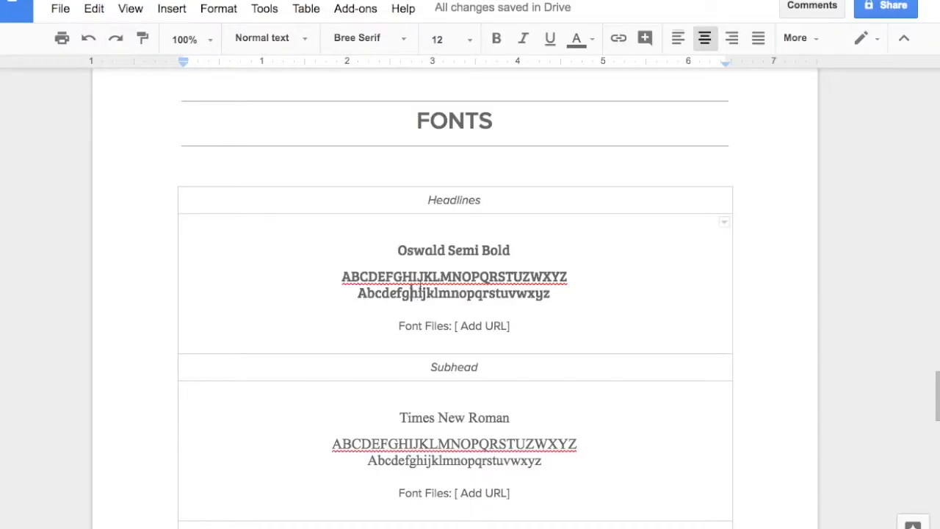
# Step: Replace the "Oswald Semi Bold" font name in the Headlines cell with "Bree Serif"
pyautogui.moveTo(388, 249); pyautogui.dragTo(537, 249)
pyautogui.write('B')
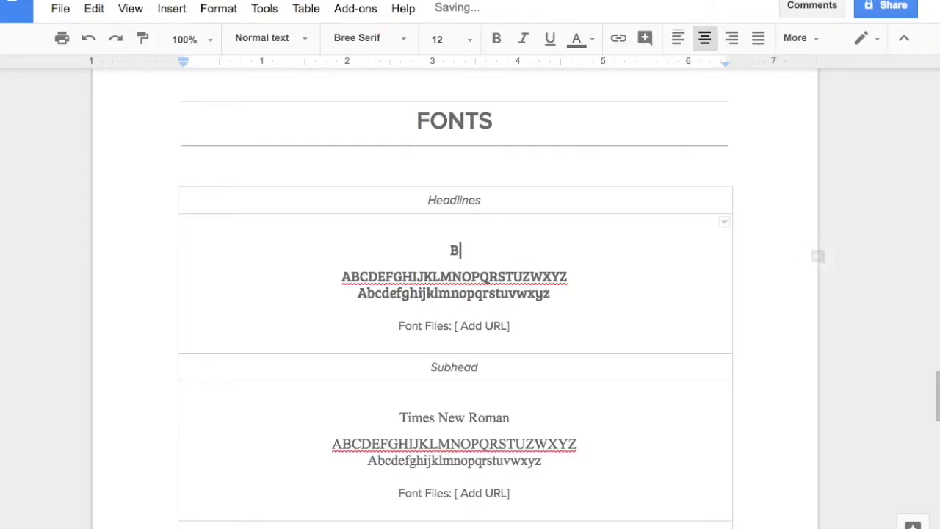
pyautogui.write('ree Serif')
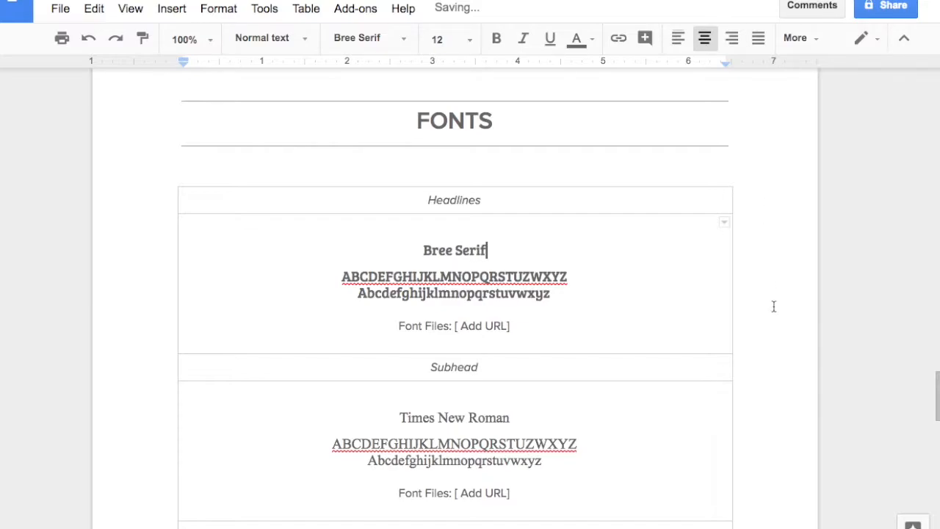
pyautogui.click(552, 308)
# Step: Review the Subhead and Body Copy font samples in the FONTS section
pyautogui.scroll(-1, 382, 367)
pyautogui.moveTo(382, 367); pyautogui.dragTo(570, 411)
pyautogui.scroll(-2, 551, 438)
pyautogui.moveTo(404, 390); pyautogui.dragTo(456, 451)
pyautogui.scroll(5, 529, 330)
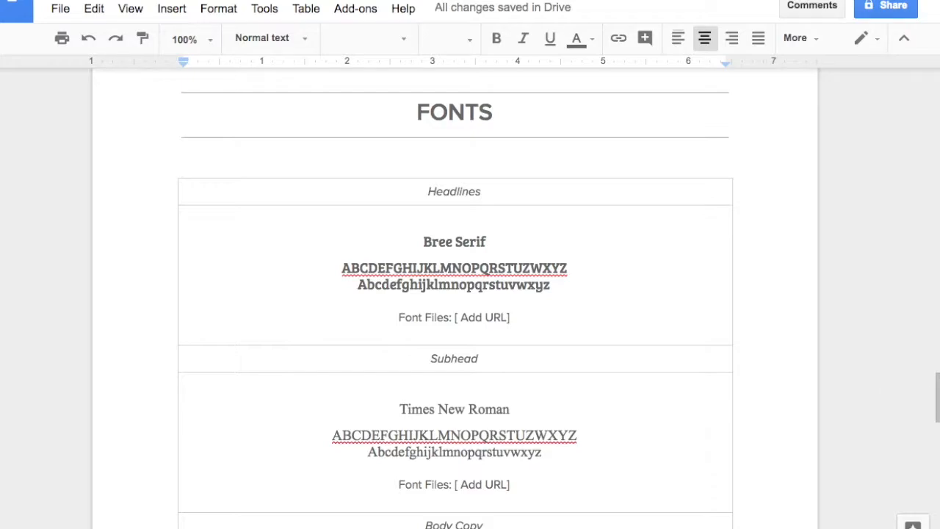
pyautogui.scroll(1, 559, 299)
# Step: Delete the font name and both alphabet lines from the Headlines cell, keeping the Font Files line
pyautogui.click(559, 299)
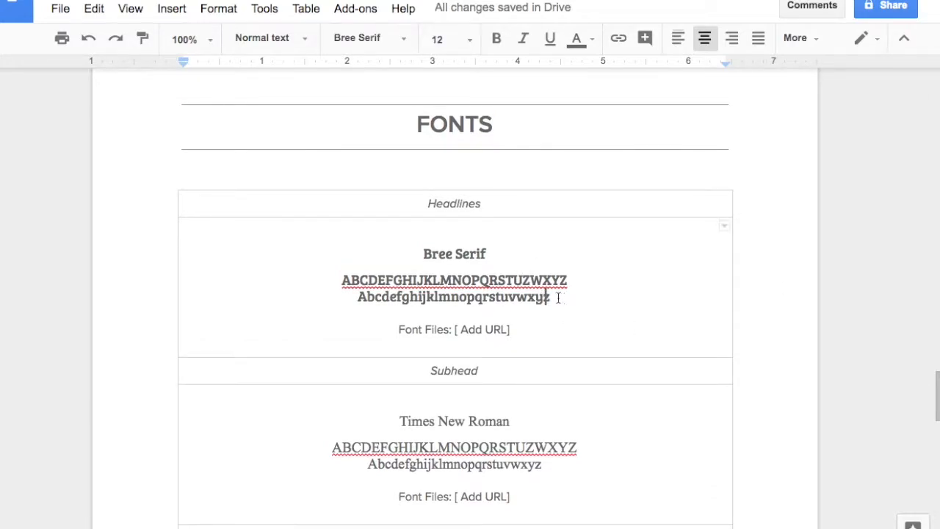
pyautogui.moveTo(559, 297); pyautogui.dragTo(404, 256)
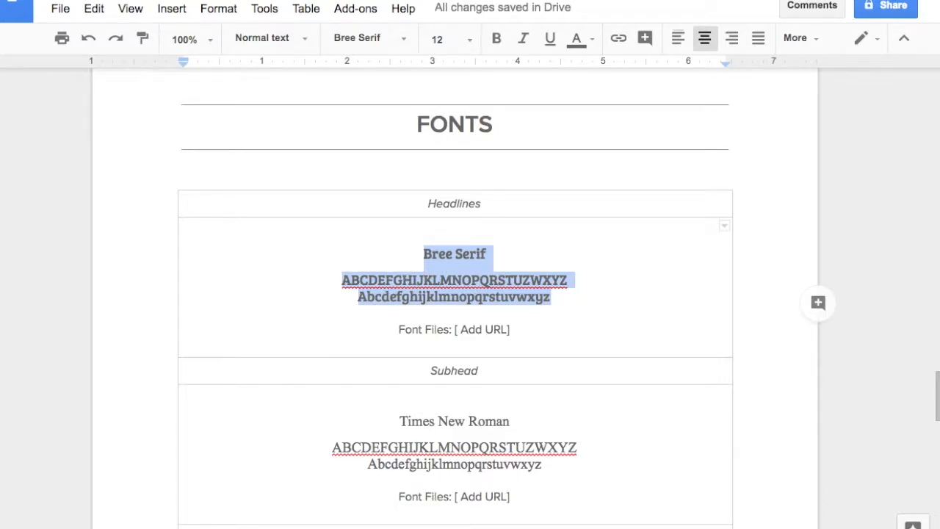
pyautogui.moveTo(551, 297); pyautogui.dragTo(418, 253)
pyautogui.press('BackSpace')
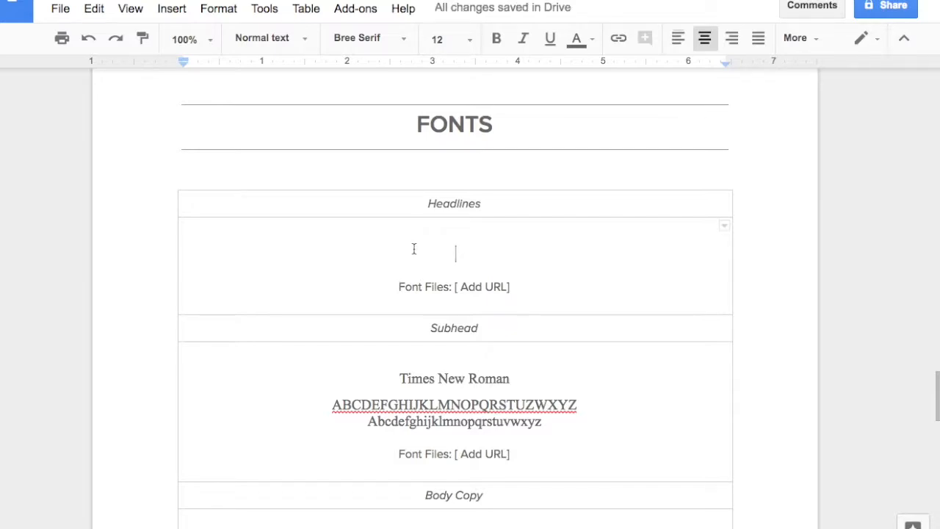
# Step: Insert the image 07-bebas-neue-style-guide.png from the computer into the Headlines cell above the Font Files line
pyautogui.click(172, 9)
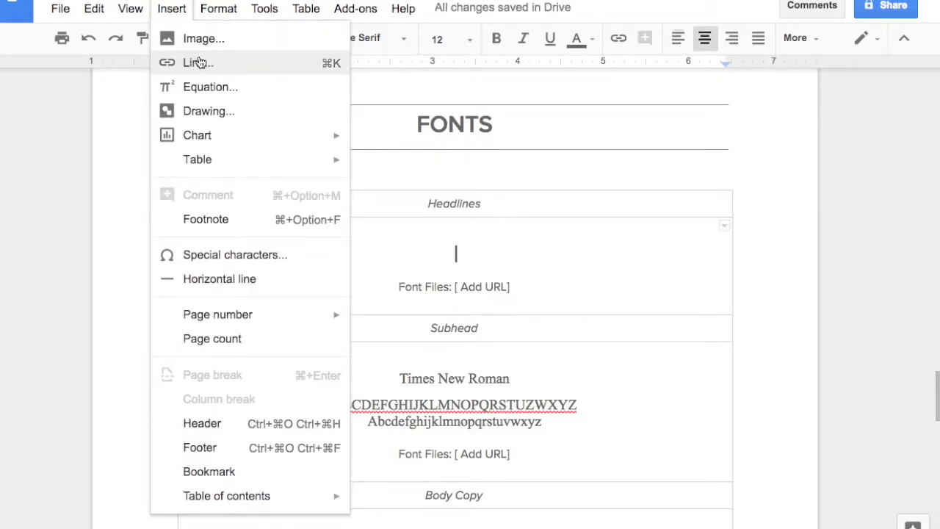
pyautogui.click(216, 38)
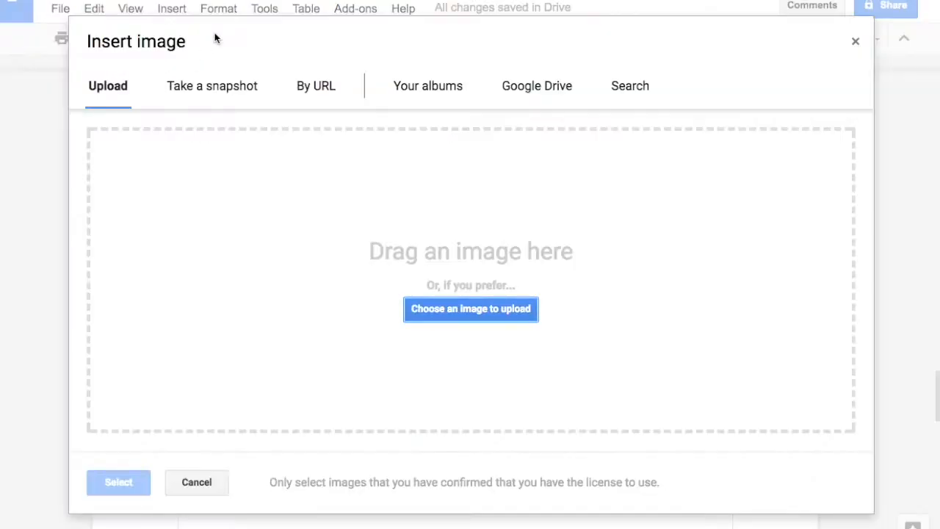
pyautogui.click(503, 307)
pyautogui.click(369, 94)
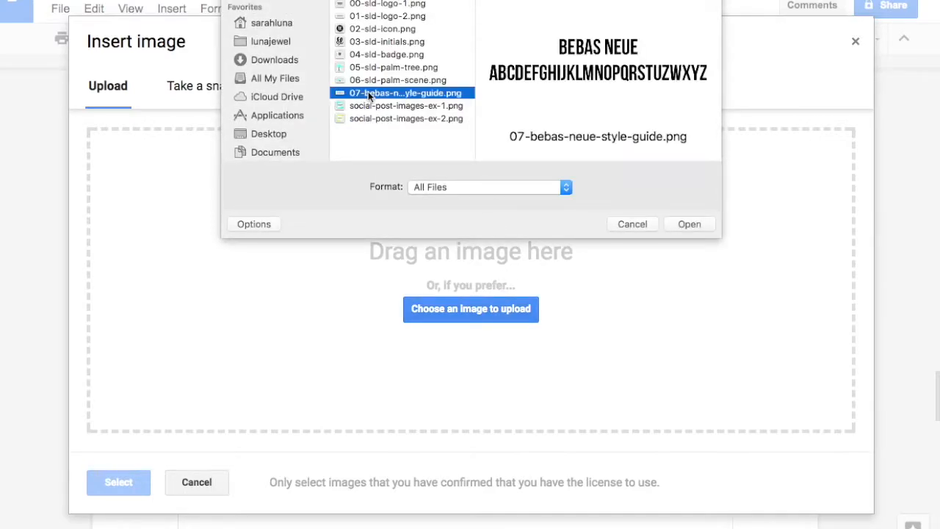
pyautogui.click(689, 224)
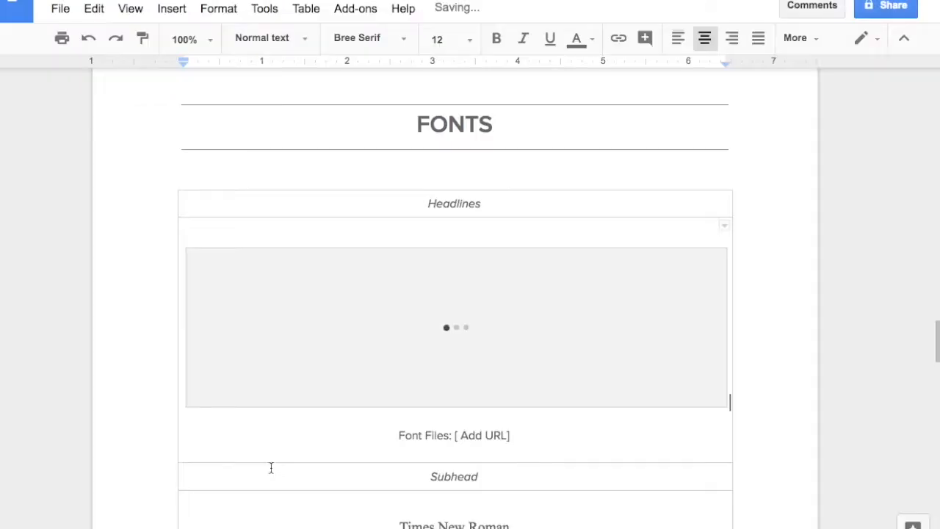
# Step: Shrink the Bebas Neue sample image in the Headlines cell proportionally to about half its width
pyautogui.scroll(-1, 396, 412)
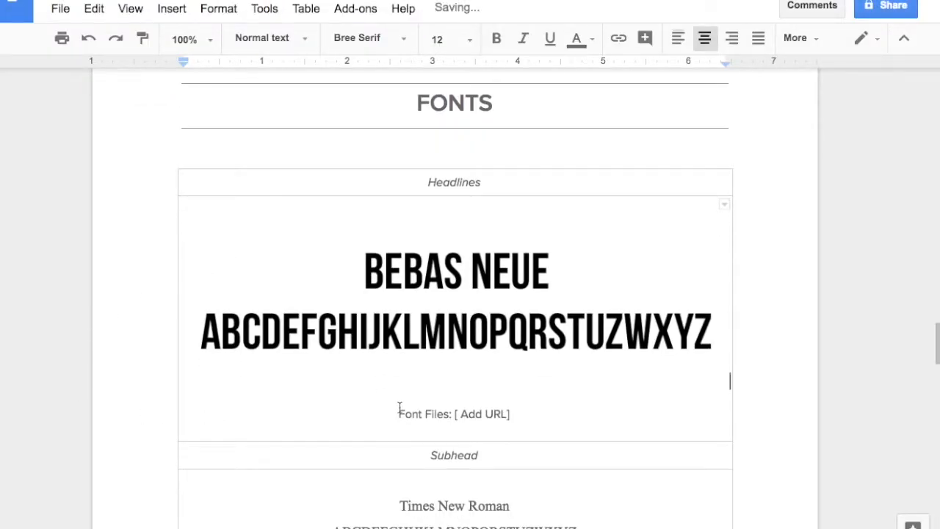
pyautogui.click(575, 342)
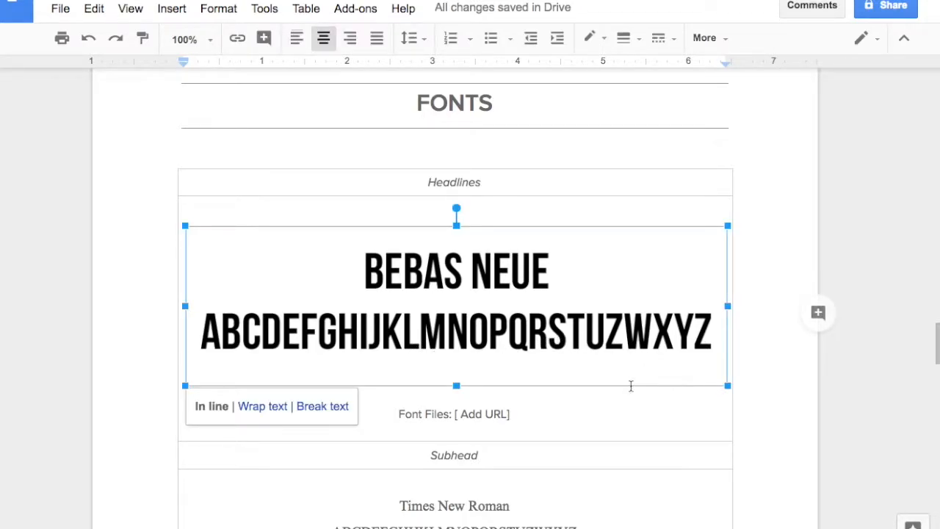
pyautogui.moveTo(731, 390); pyautogui.dragTo(494, 321)
pyautogui.moveTo(607, 317); pyautogui.dragTo(580, 311)
pyautogui.click(563, 338)
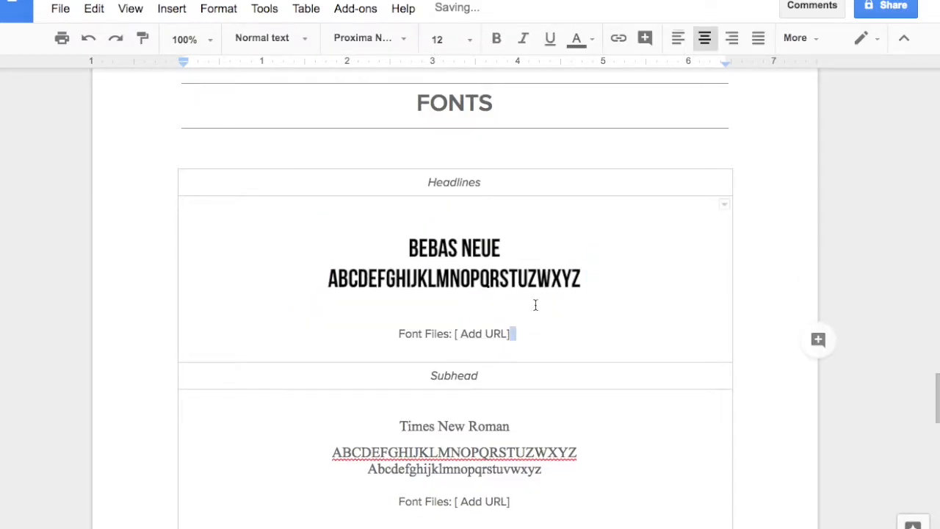
# Step: Examine the Font Files URL placeholders under each font sample and the additional notes line below the table
pyautogui.scroll(-1, 413, 270)
pyautogui.tripleClick(413, 269)
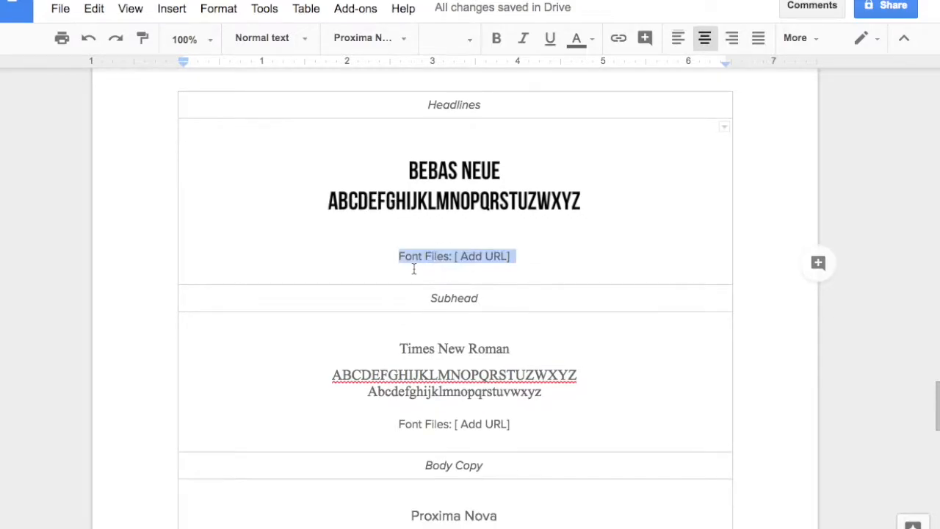
pyautogui.scroll(-2, 552, 267)
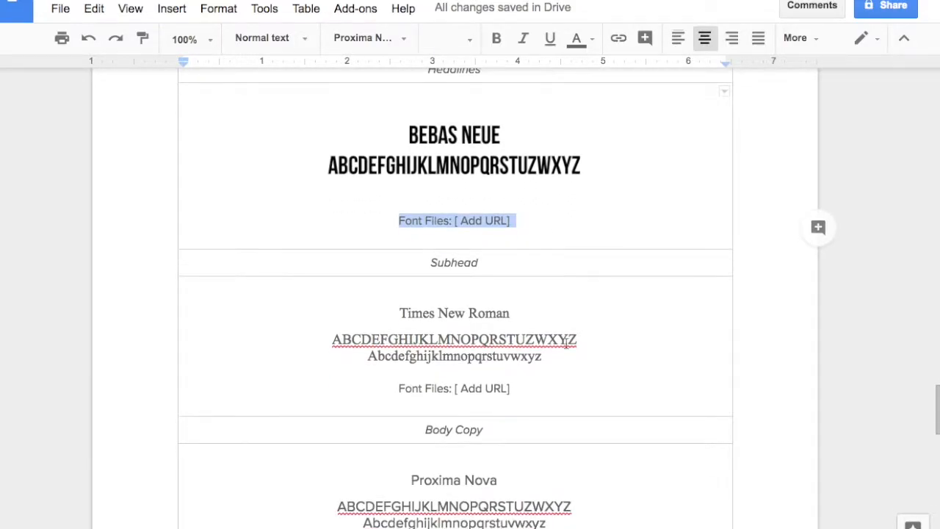
pyautogui.tripleClick(445, 413)
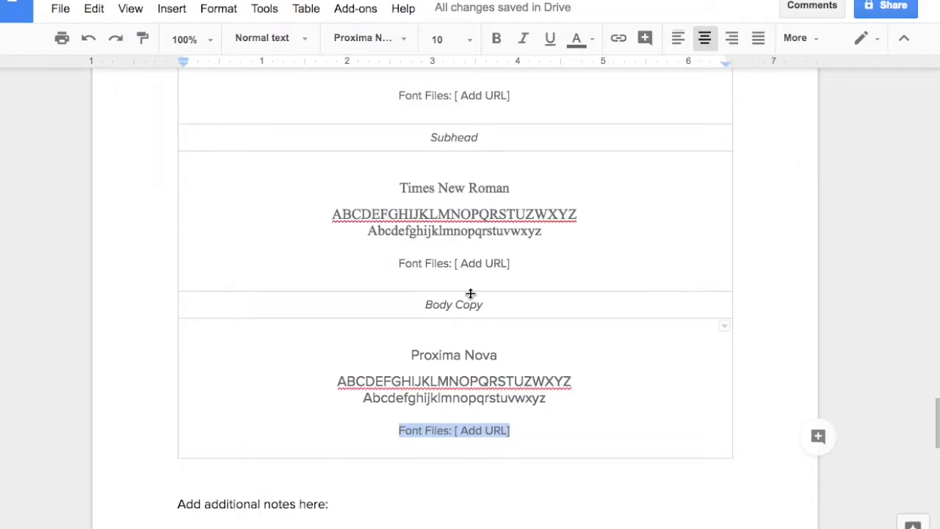
pyautogui.scroll(-1, 486, 300)
pyautogui.scroll(-1, 422, 411)
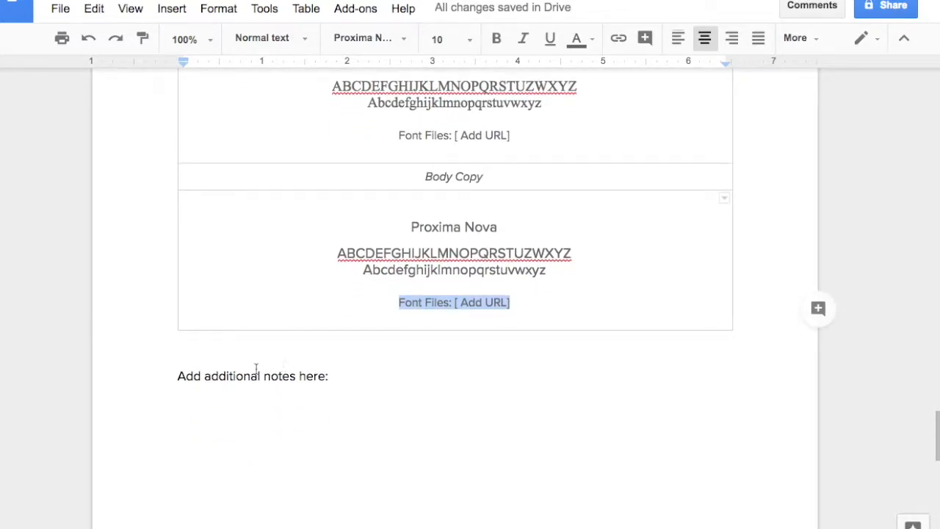
# Step: Look through the placeholder images and asset location fields in the IMAGERY section
pyautogui.scroll(-5, 550, 294)
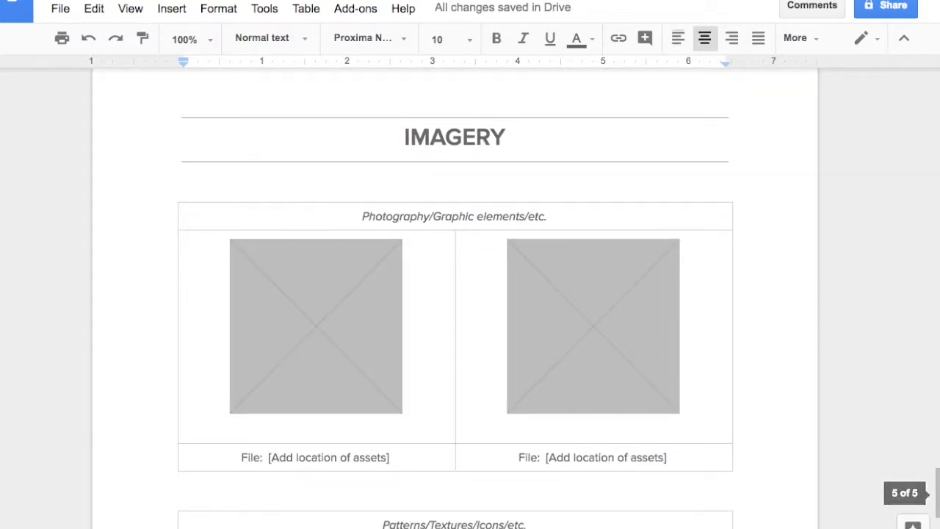
pyautogui.scroll(-3, 550, 348)
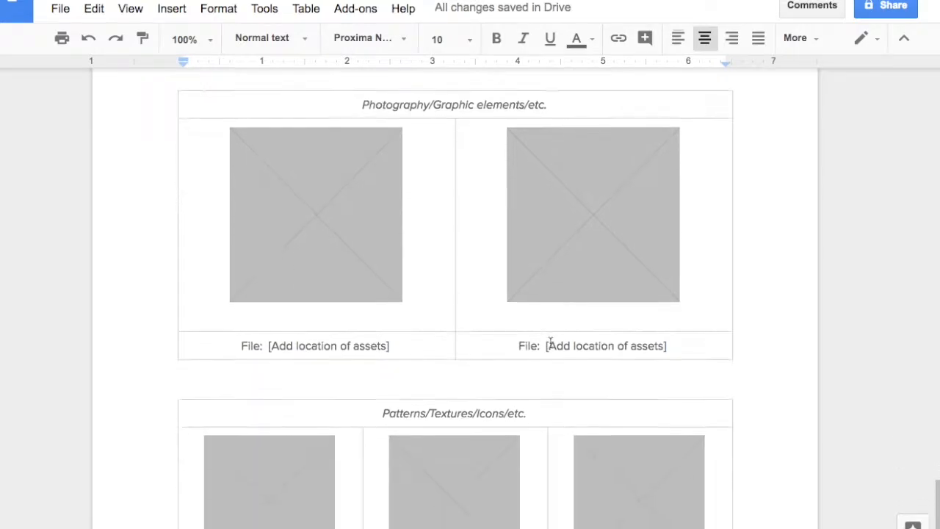
pyautogui.scroll(2, 551, 362)
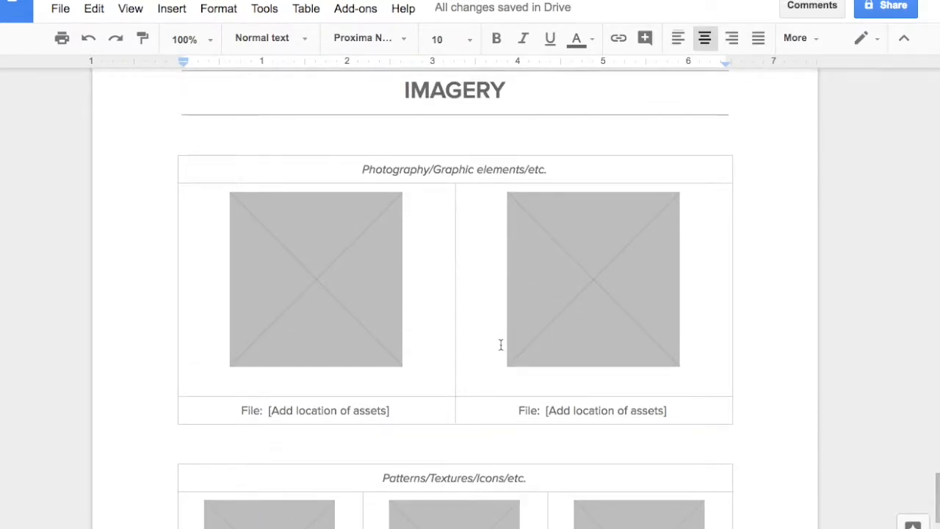
pyautogui.scroll(-5, 422, 338)
pyautogui.scroll(2, 501, 313)
pyautogui.scroll(1, 496, 343)
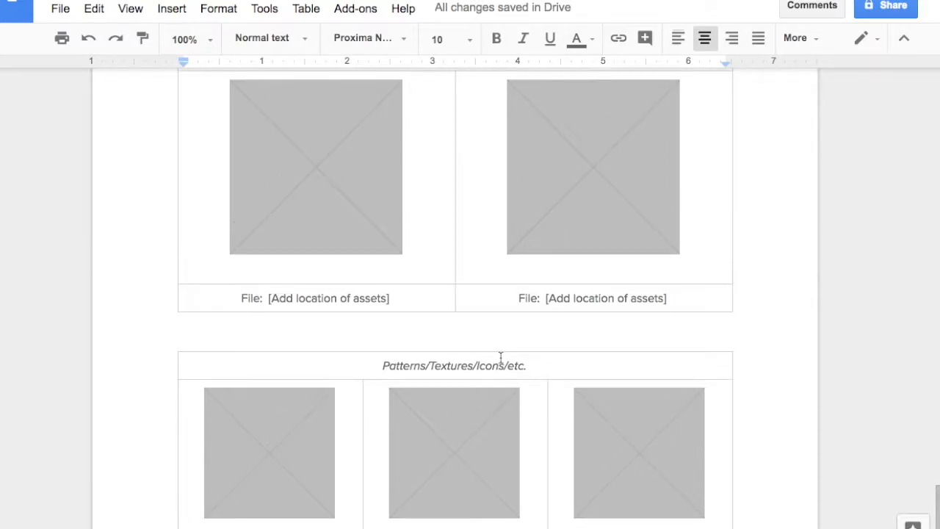
pyautogui.scroll(1, 483, 361)
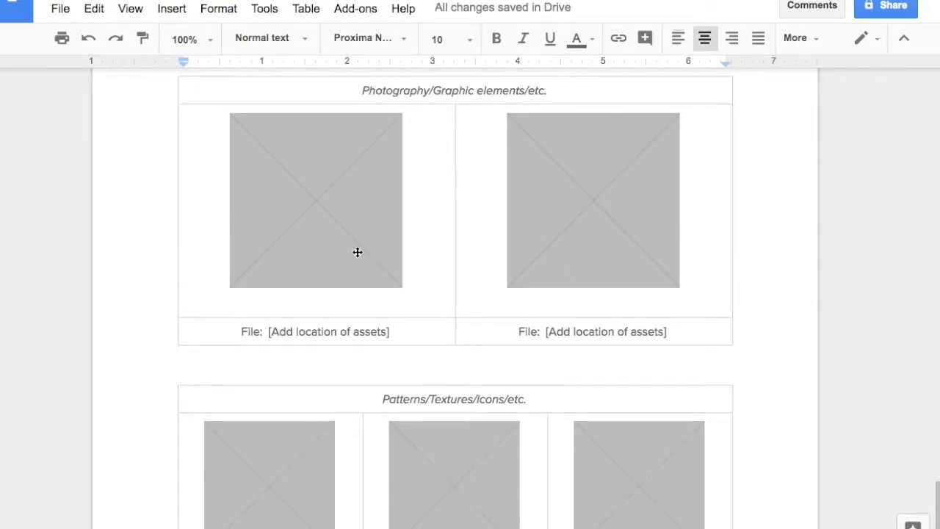
# Step: Replace the first placeholder under Photography/Graphic elements with 05-sld-palm-tree.png from the computer
pyautogui.scroll(1, 357, 251)
pyautogui.click(328, 268)
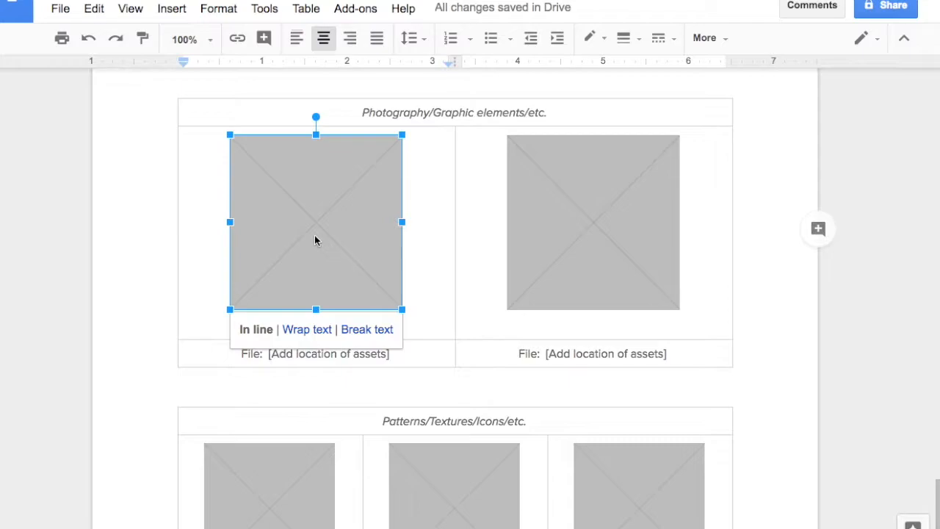
pyautogui.rightClick(315, 239)
pyautogui.click(396, 276)
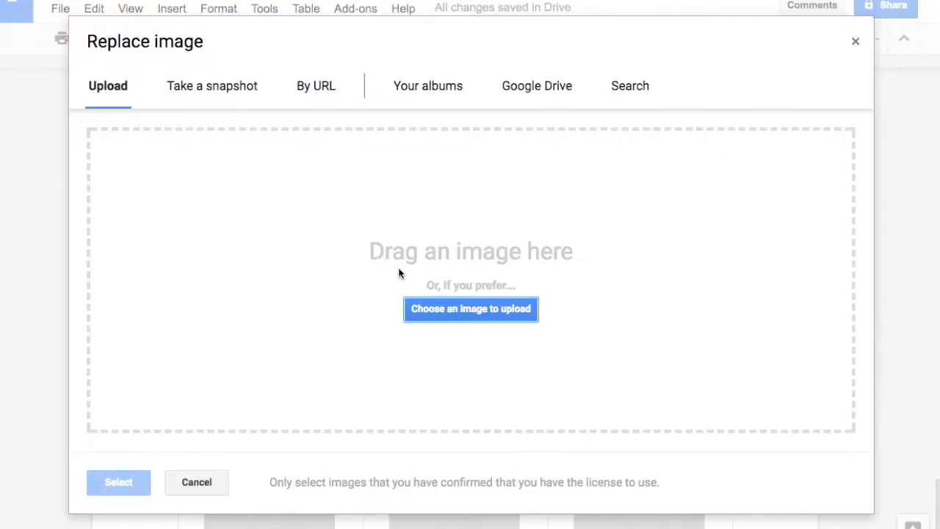
pyautogui.click(440, 307)
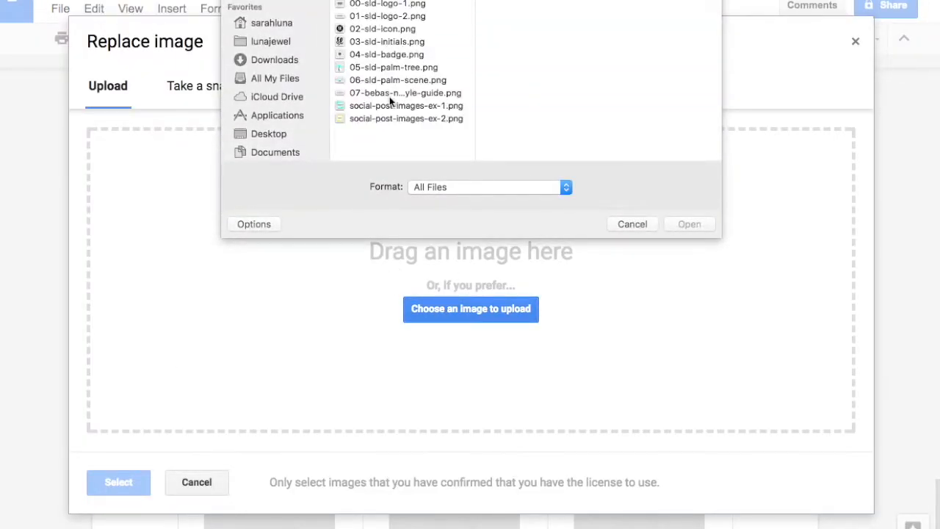
pyautogui.click(393, 67)
pyautogui.click(689, 224)
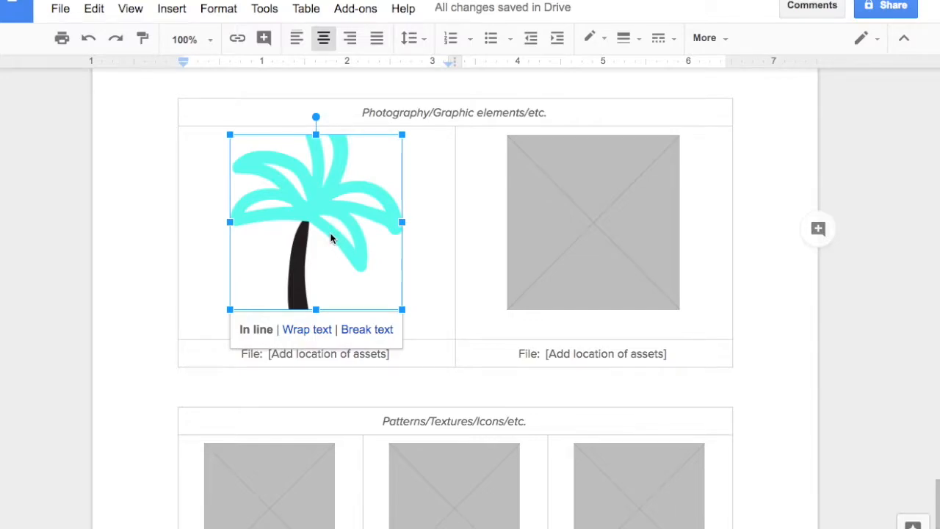
# Step: Reset the palm tree image to remove its cropping and shrink it proportionally to about two thirds of its width
pyautogui.rightClick(322, 237)
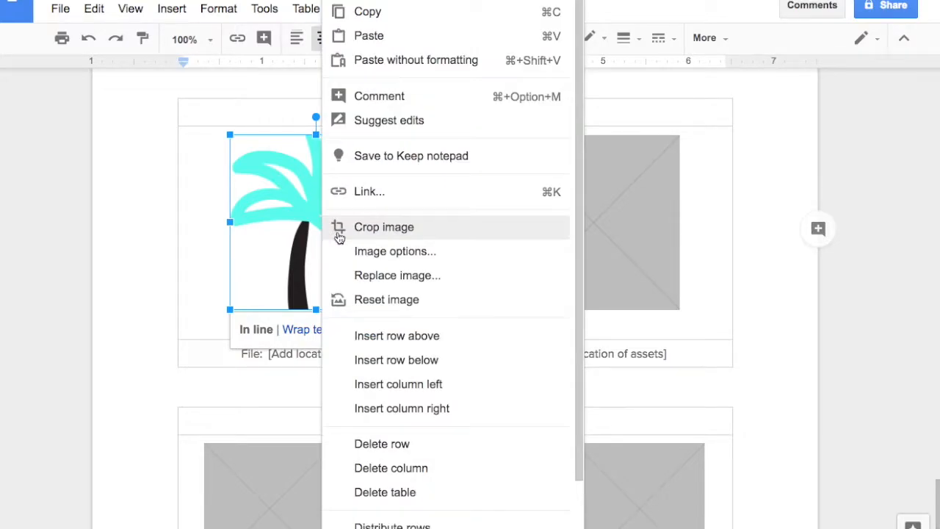
pyautogui.click(380, 302)
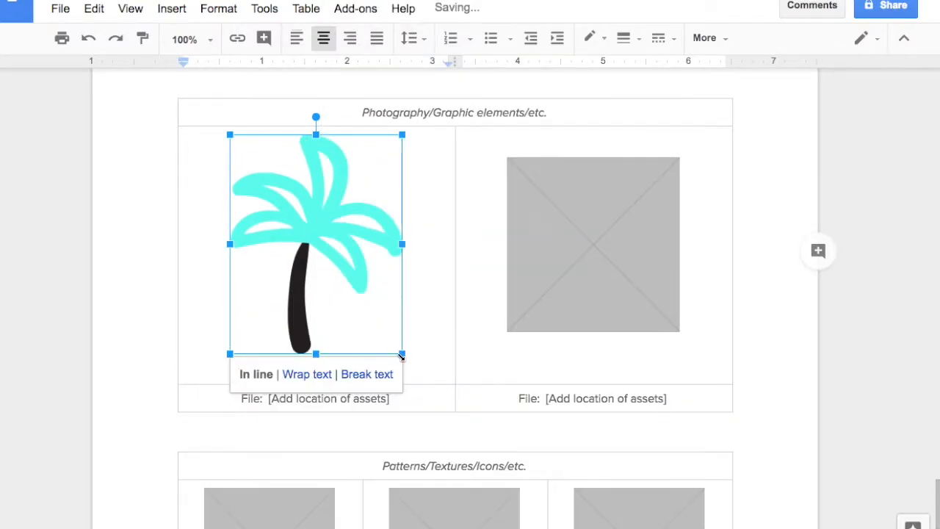
pyautogui.moveTo(401, 354); pyautogui.dragTo(342, 275)
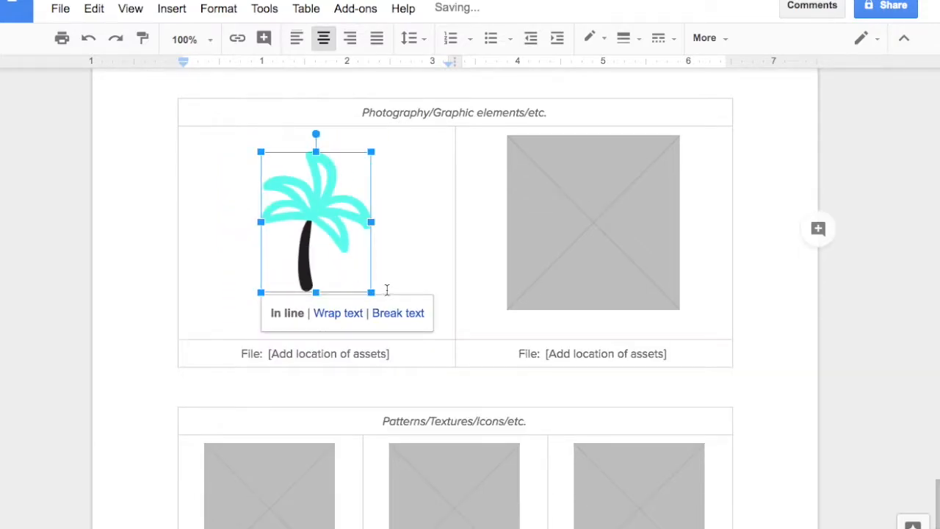
pyautogui.click(369, 334)
pyautogui.scroll(-3, 369, 334)
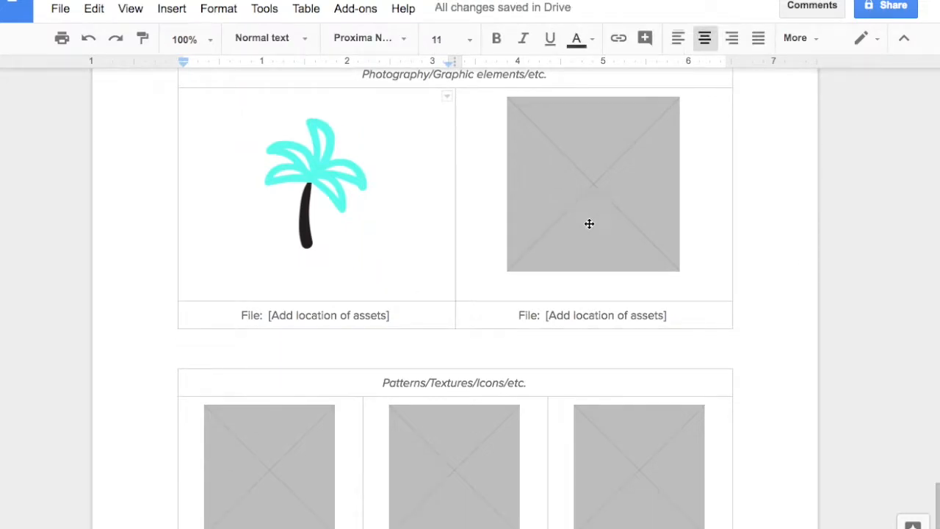
# Step: Examine the remaining Photography/Graphic elements and Patterns/Textures/Icons placeholders together with the asset location field under each image
pyautogui.scroll(1, 566, 381)
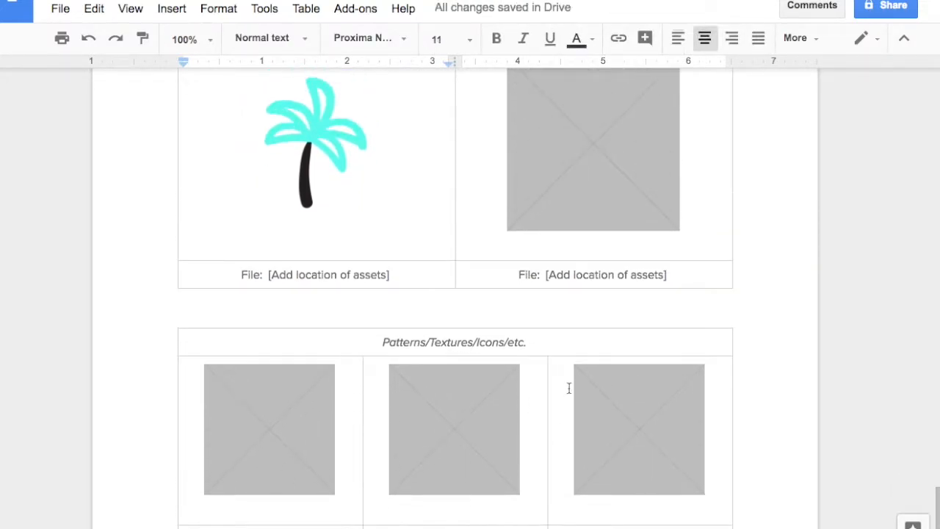
pyautogui.scroll(-1, 606, 397)
pyautogui.scroll(1, 639, 397)
pyautogui.scroll(-1, 666, 432)
pyautogui.scroll(2, 683, 397)
pyautogui.scroll(-2, 663, 424)
pyautogui.scroll(1, 384, 291)
pyautogui.click(387, 294)
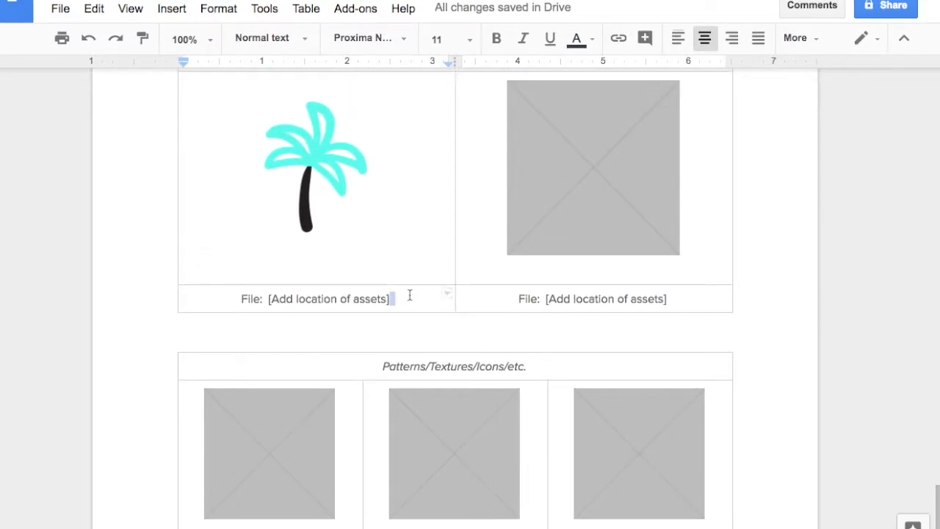
pyautogui.moveTo(516, 299); pyautogui.dragTo(651, 299)
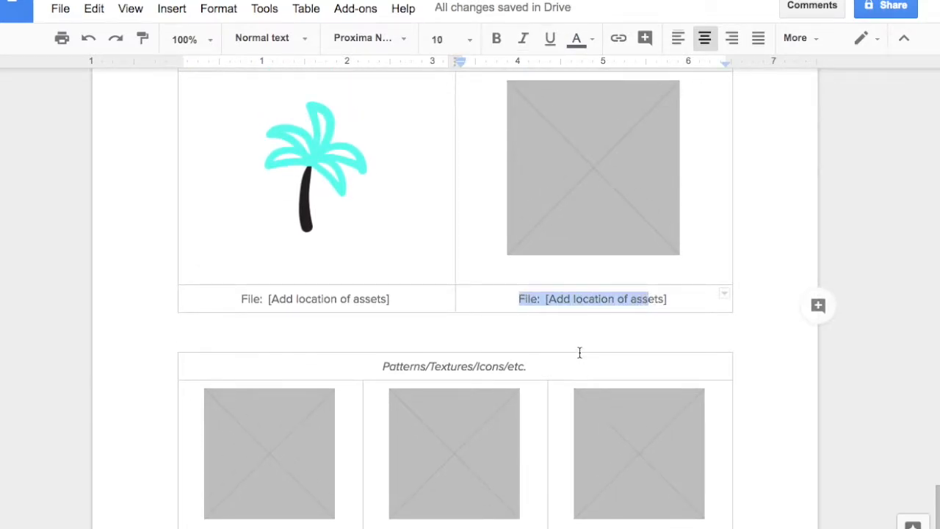
pyautogui.scroll(-3, 580, 360)
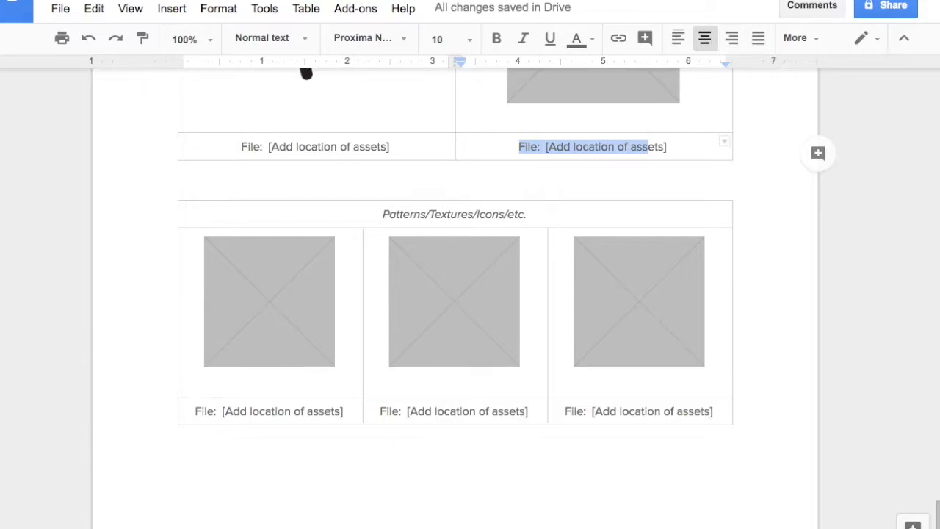
pyautogui.scroll(-2, 412, 269)
pyautogui.scroll(10, 426, 274)
# Step: View the completed brand style guide's cover and table of contents, and follow the Logo link to its section
pyautogui.scroll(8, 430, 377)
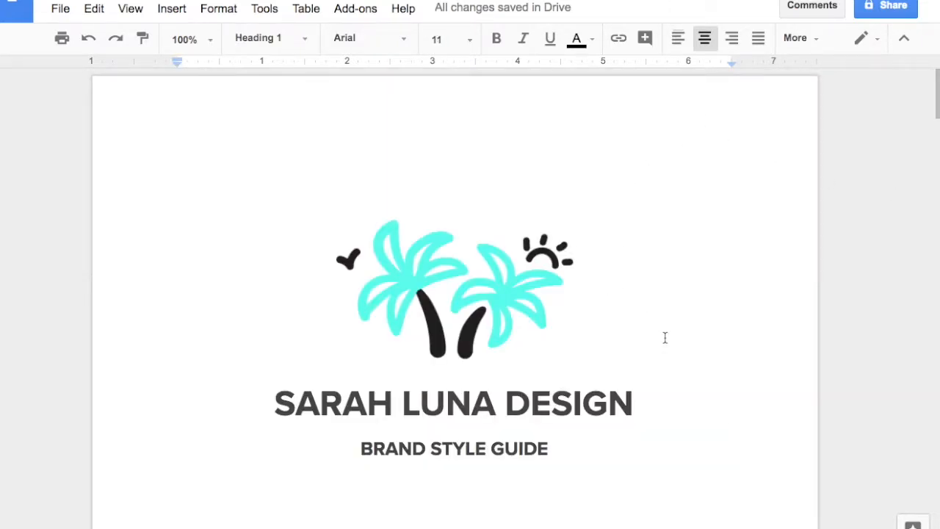
pyautogui.scroll(-1, 665, 337)
pyautogui.scroll(-2, 608, 317)
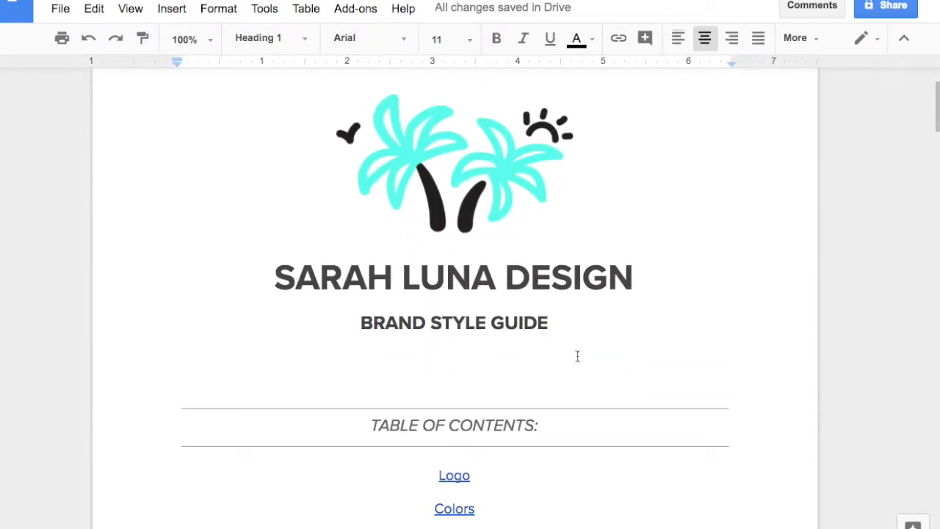
pyautogui.scroll(-1, 529, 369)
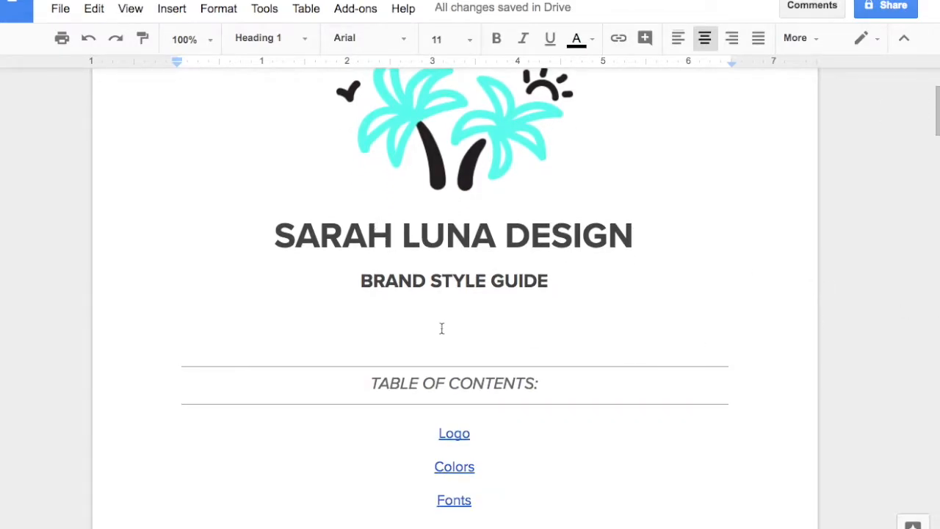
pyautogui.scroll(-3, 463, 320)
pyautogui.scroll(-2, 474, 286)
pyautogui.click(454, 228)
pyautogui.click(472, 254)
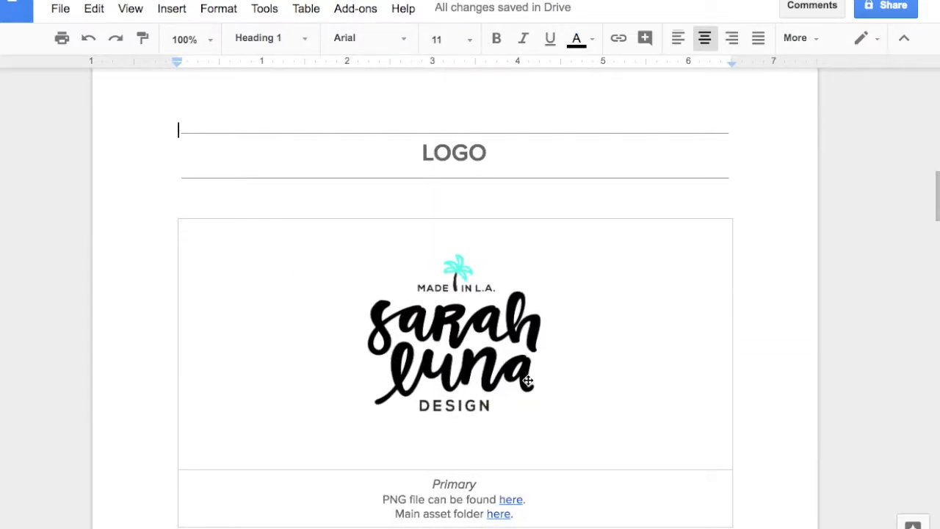
# Step: Examine the completed LOGO section's primary logo, icon, initials and badge, with their file links and the vector file notes
pyautogui.scroll(-1, 528, 380)
pyautogui.scroll(-2, 531, 392)
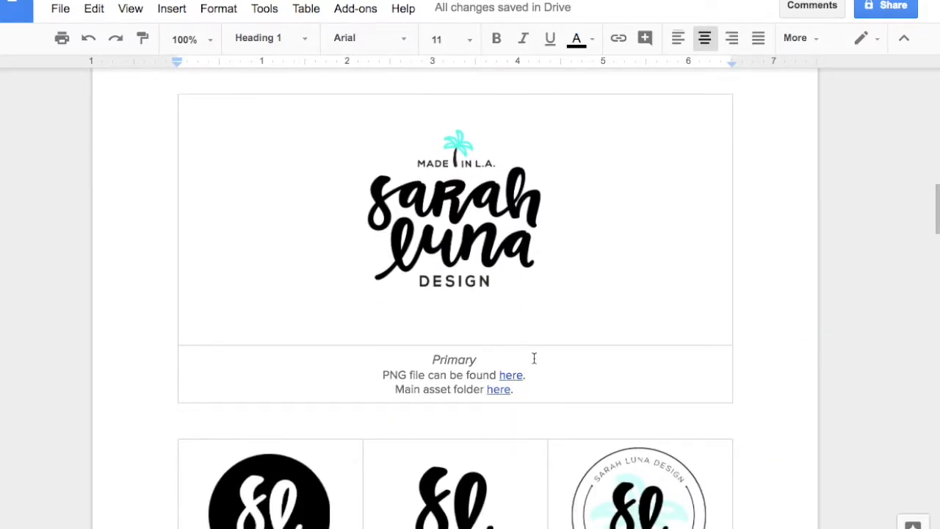
pyautogui.scroll(-3, 534, 358)
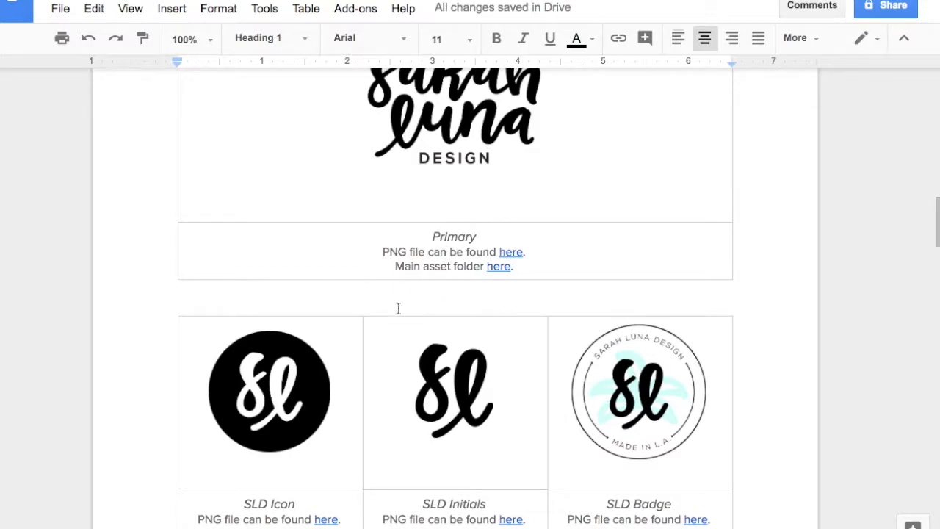
pyautogui.scroll(-5, 465, 366)
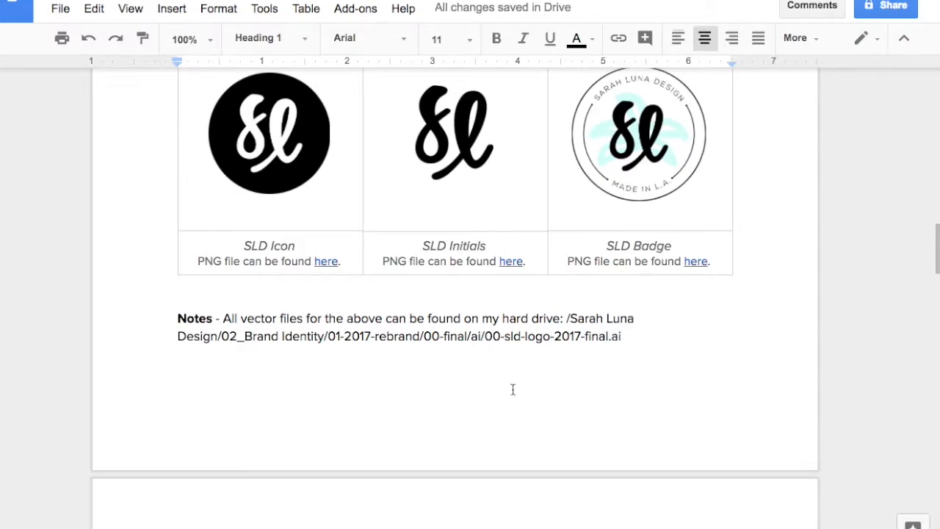
# Step: Look through the primary and secondary swatches in the COLORS section with their names and hex codes
pyautogui.scroll(-6, 512, 388)
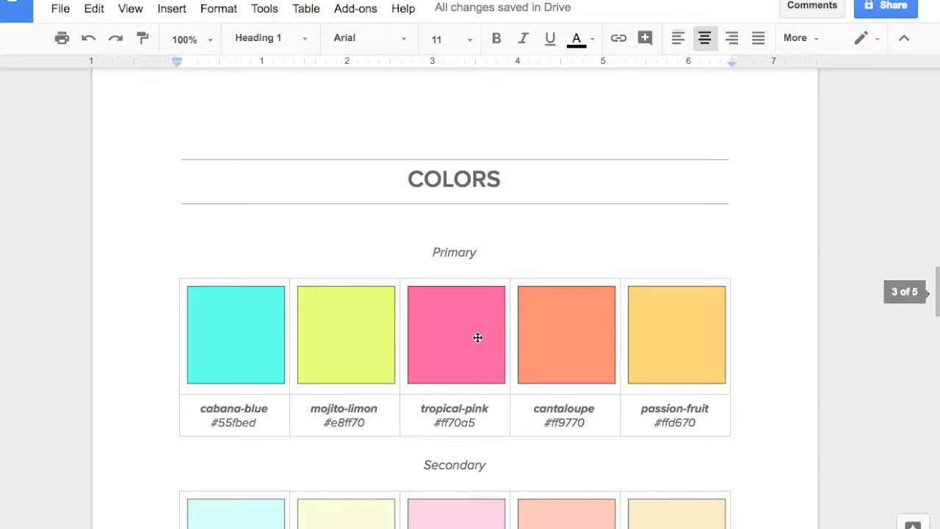
pyautogui.scroll(-1, 503, 391)
pyautogui.scroll(-1, 490, 410)
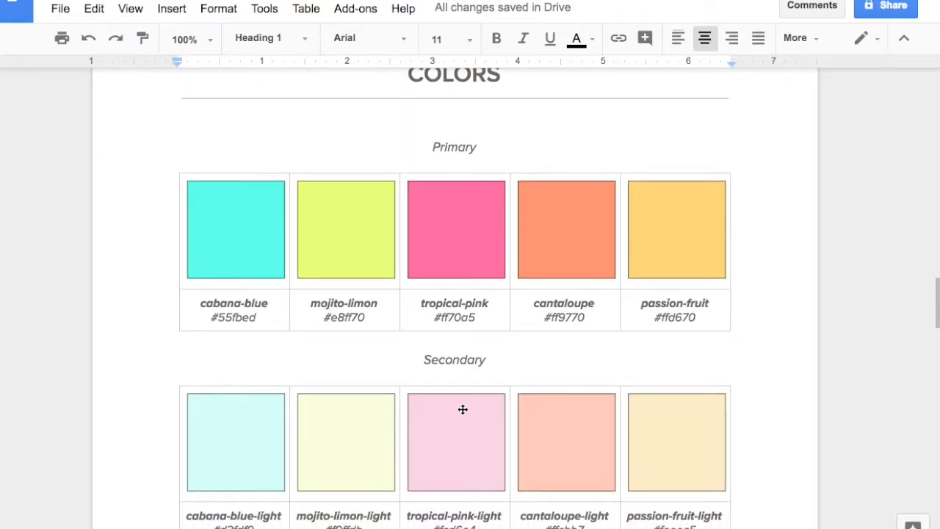
pyautogui.scroll(-1, 445, 405)
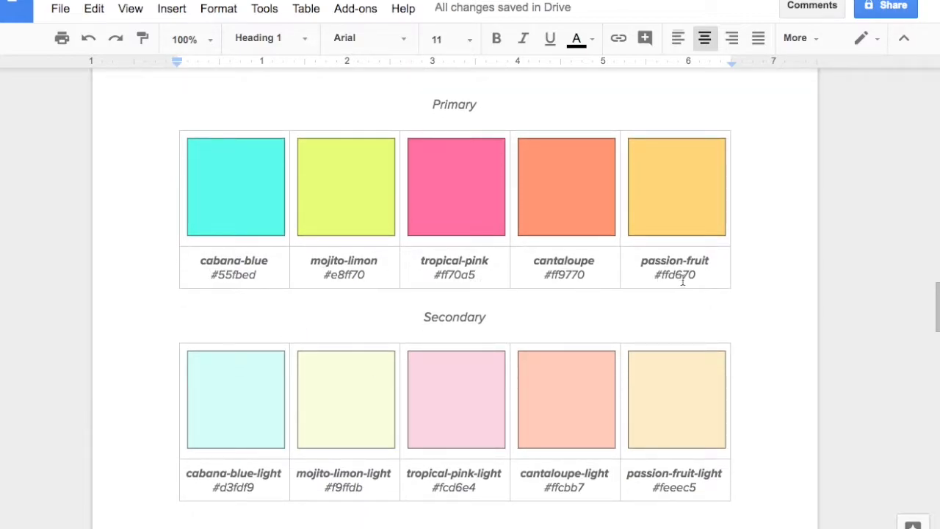
pyautogui.scroll(-1, 487, 360)
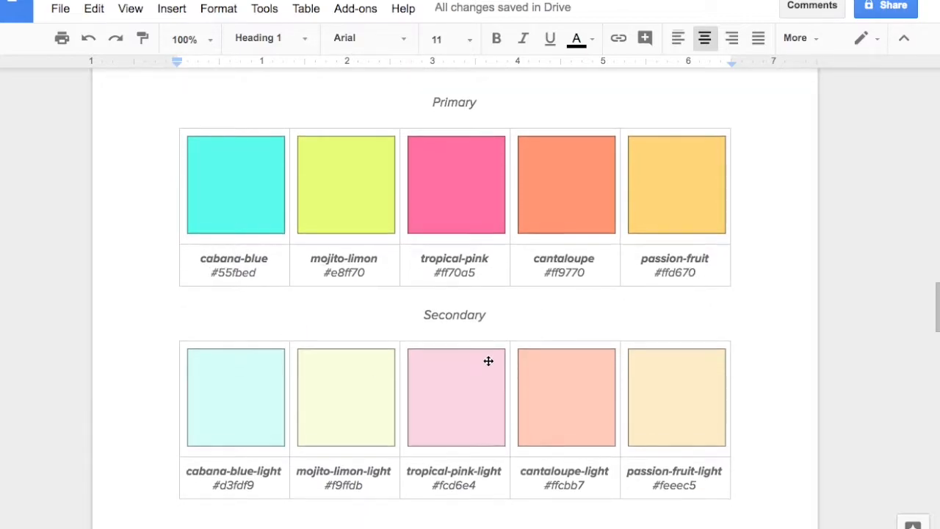
pyautogui.scroll(-8, 442, 341)
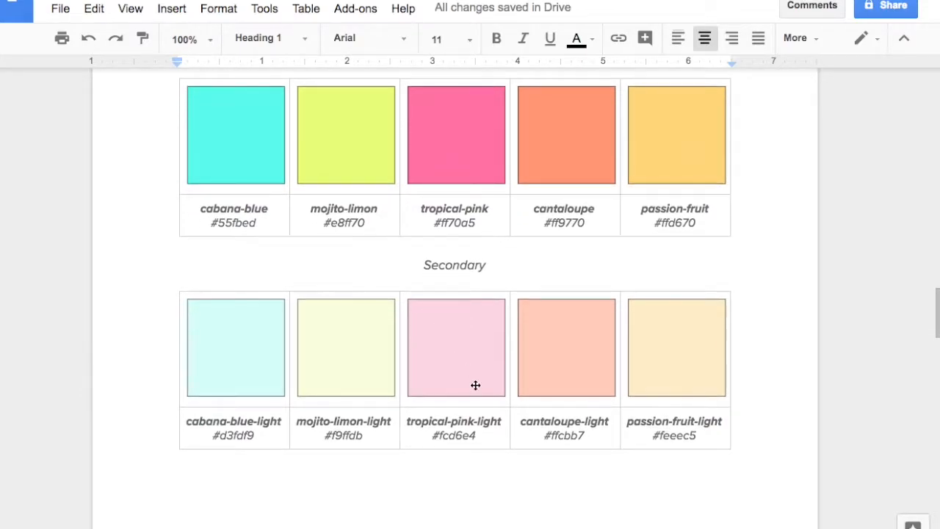
# Step: Examine the headline, subhead and body copy samples in the FONTS section and their font file links
pyautogui.scroll(-4, 509, 354)
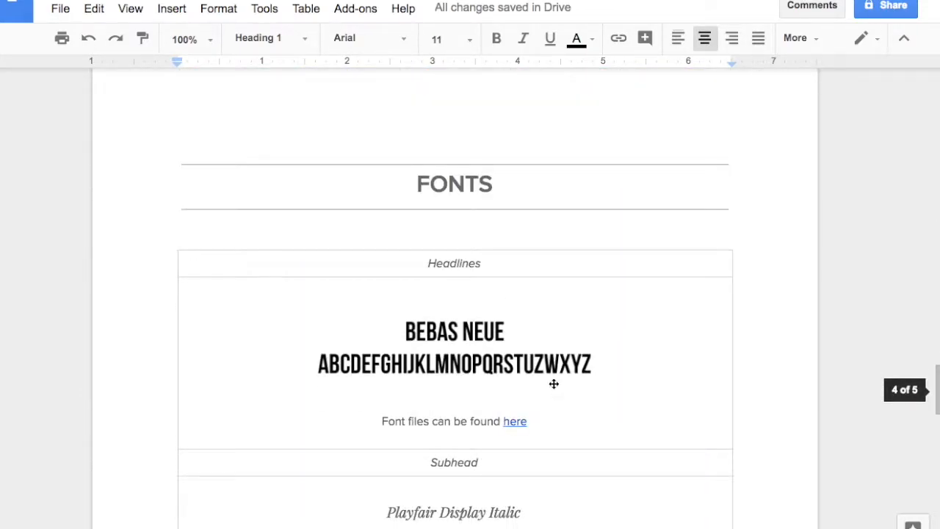
pyautogui.scroll(-1, 536, 401)
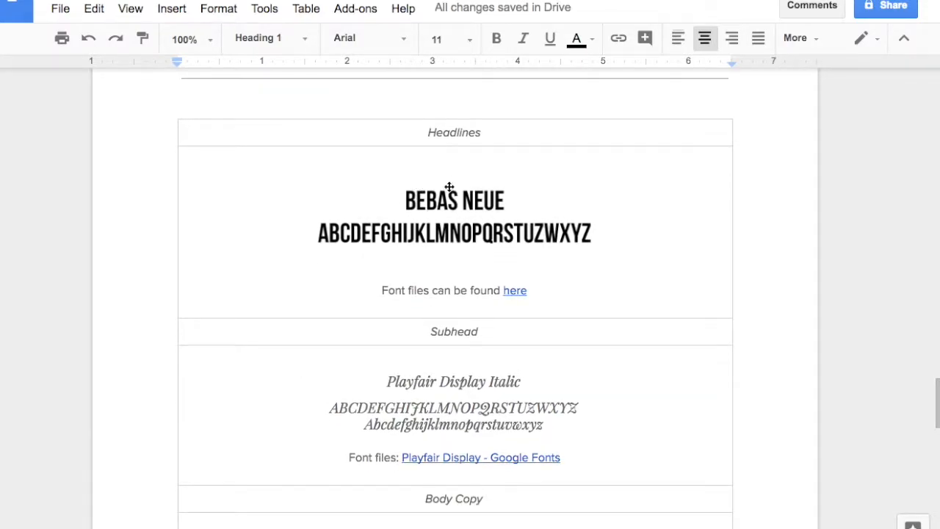
pyautogui.scroll(-3, 539, 294)
pyautogui.moveTo(391, 284); pyautogui.dragTo(550, 327)
pyautogui.scroll(-2, 547, 326)
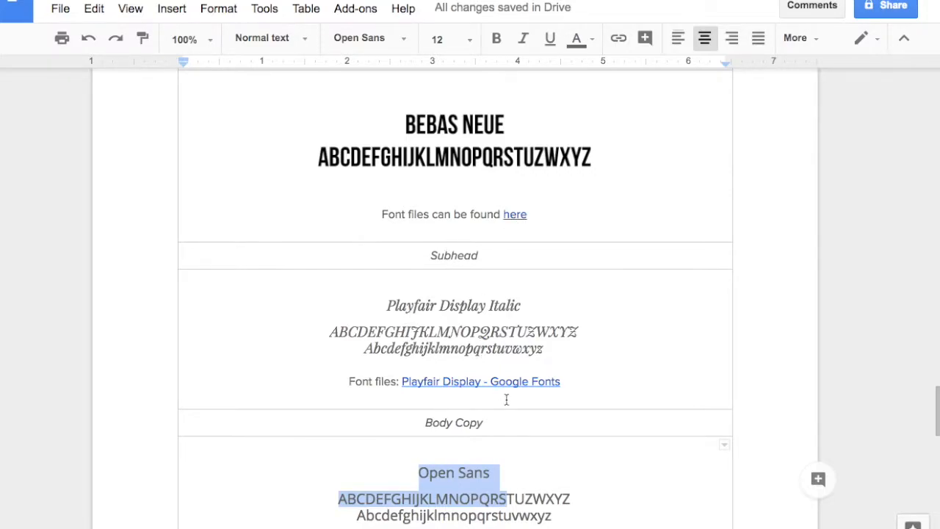
# Step: Look through the IMAGERY section's graphic elements, vector file path and social media post graphics
pyautogui.scroll(-15, 506, 399)
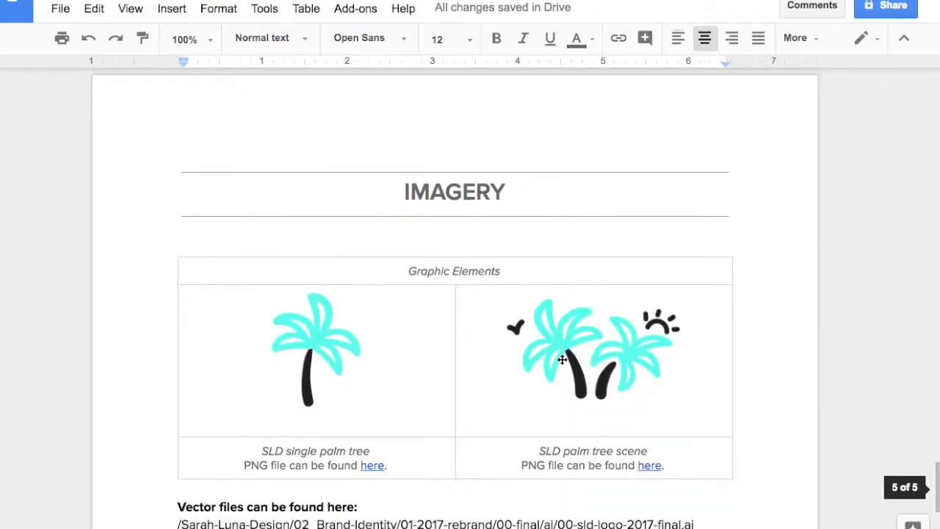
pyautogui.scroll(-2, 562, 360)
pyautogui.scroll(-2, 404, 339)
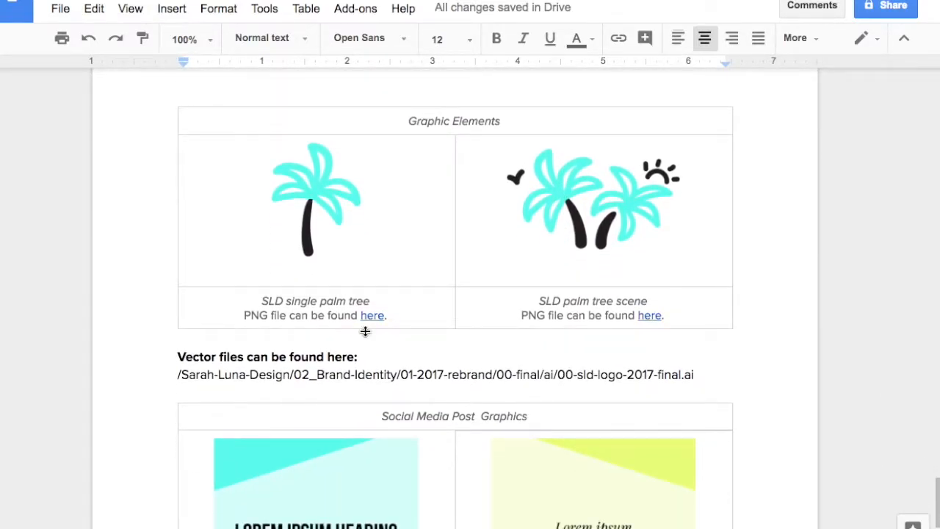
pyautogui.scroll(-1, 406, 378)
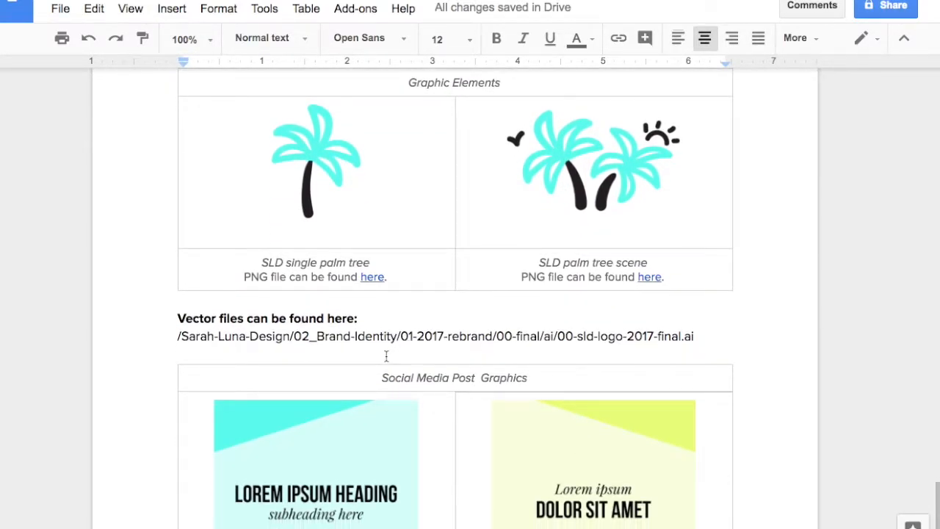
pyautogui.scroll(-1, 416, 359)
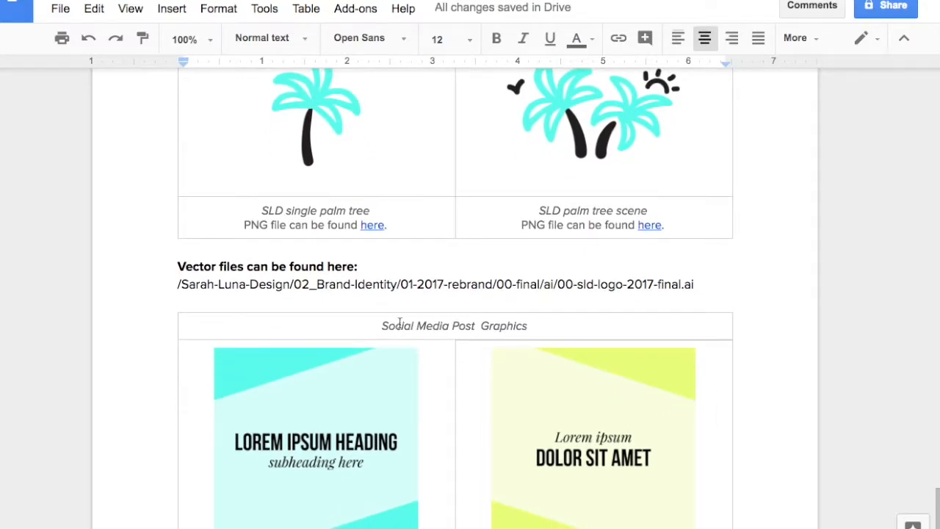
# Step: Inspect the link targets of the PNG files for the palm tree scene and the single palm tree
pyautogui.scroll(1, 425, 227)
pyautogui.click(647, 279)
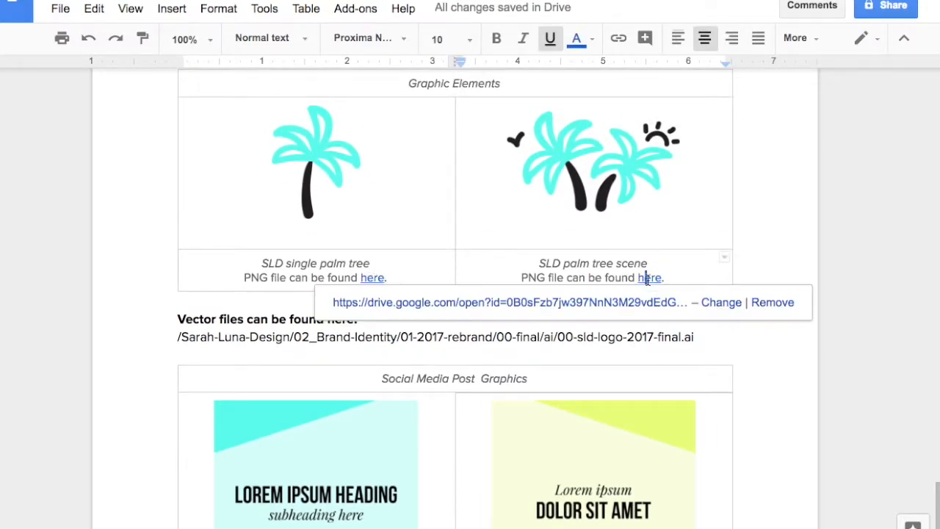
pyautogui.scroll(1, 440, 272)
pyautogui.click(379, 301)
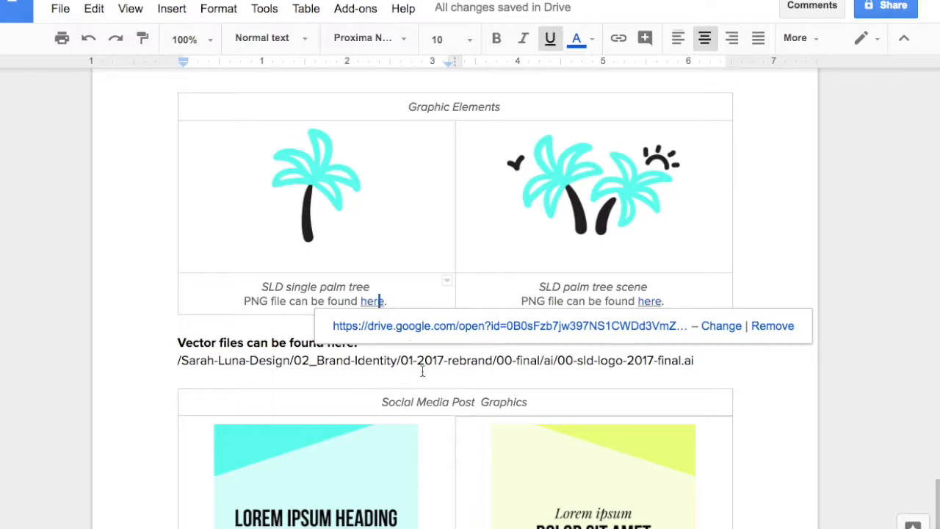
# Step: Review the completed guide again from the imagery back through the fonts and colors to the logo section
pyautogui.scroll(-10, 422, 372)
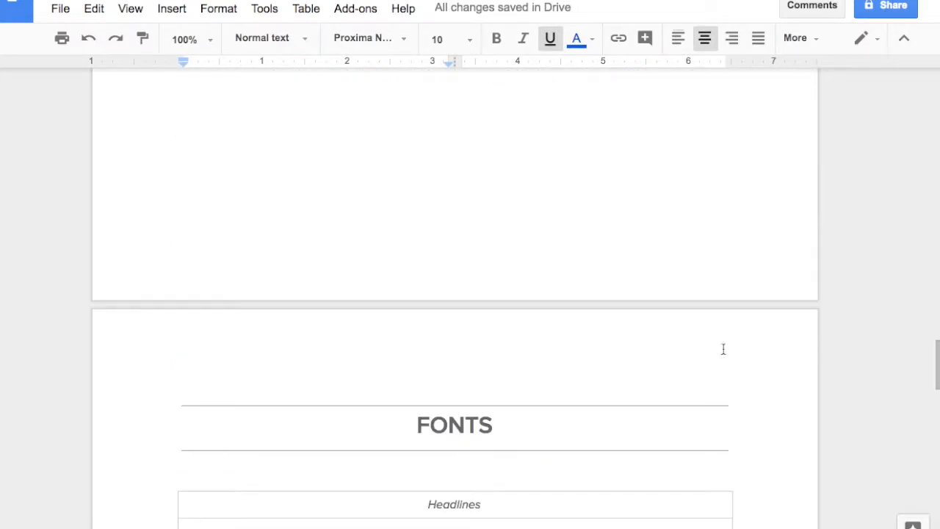
pyautogui.scroll(5, 361, 346)
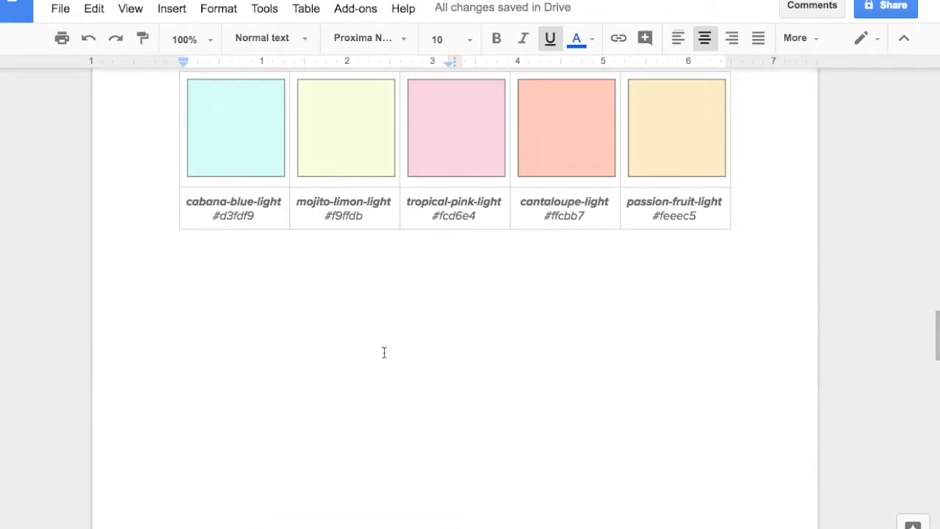
pyautogui.scroll(5, 321, 318)
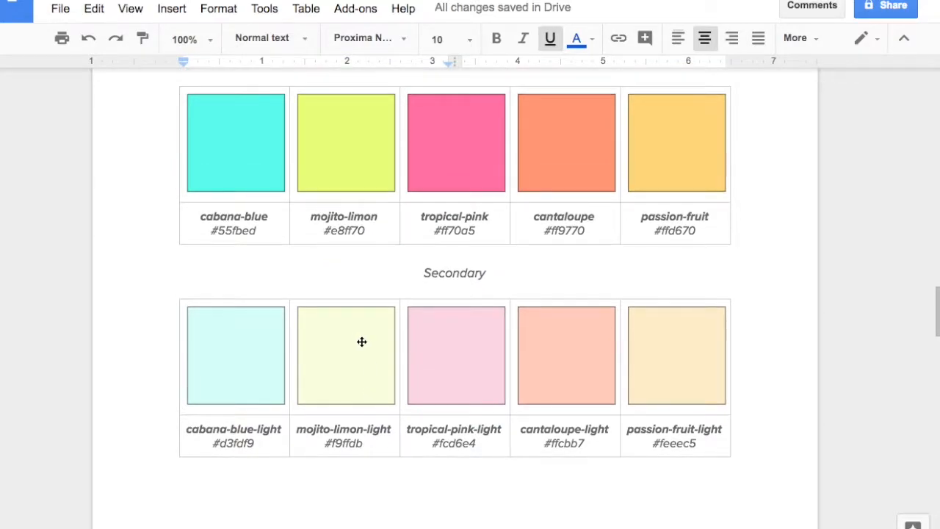
pyautogui.scroll(5, 365, 367)
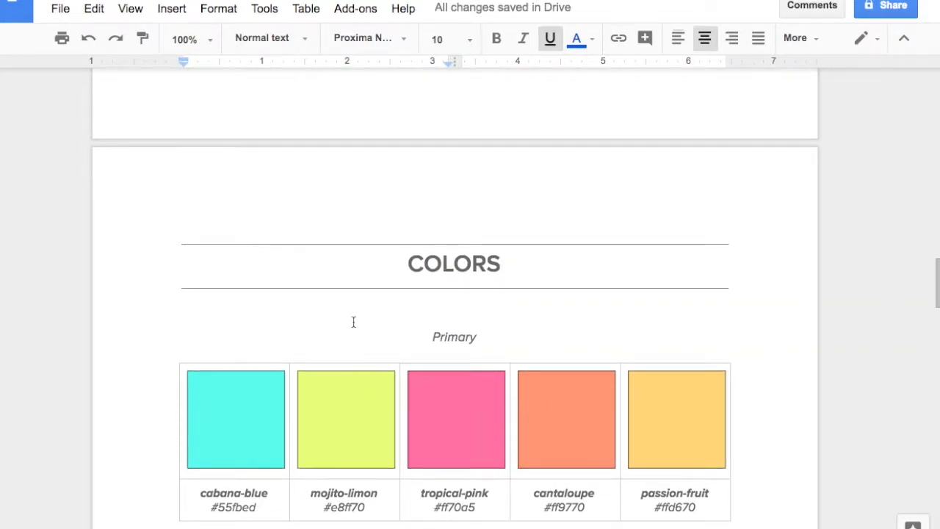
pyautogui.scroll(5, 362, 349)
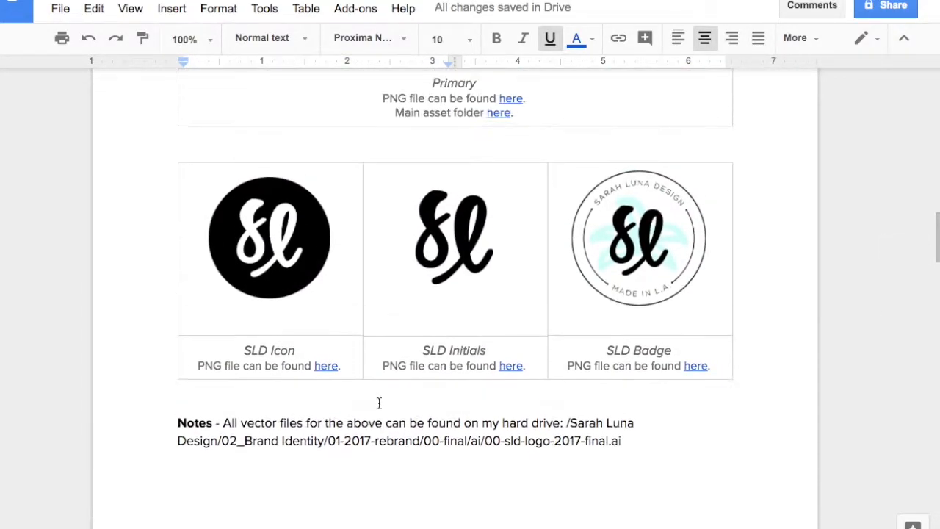
pyautogui.scroll(3, 362, 353)
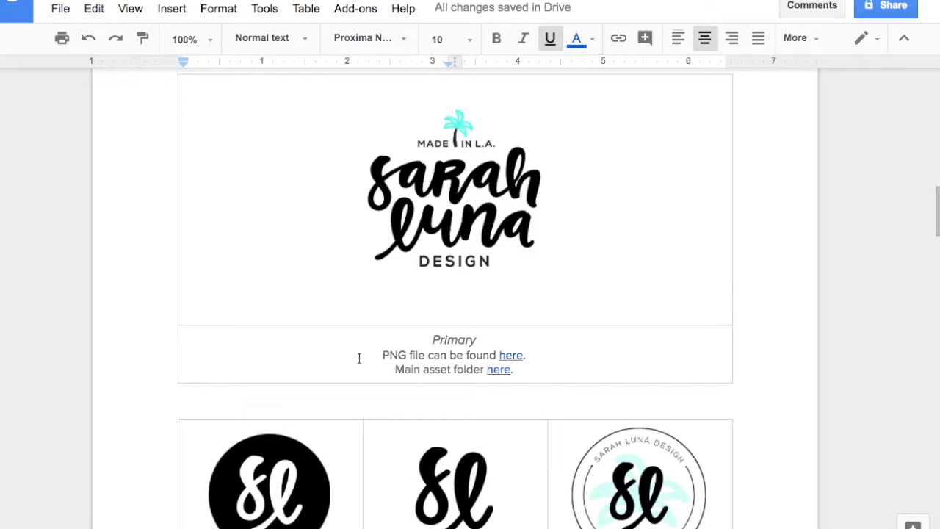
pyautogui.scroll(1, 356, 351)
pyautogui.scroll(-1, 380, 411)
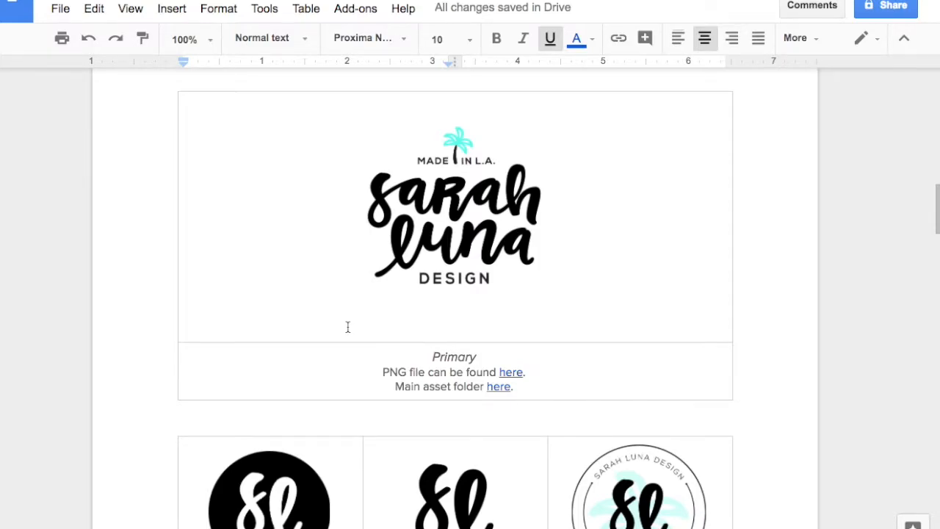
pyautogui.scroll(-3, 358, 370)
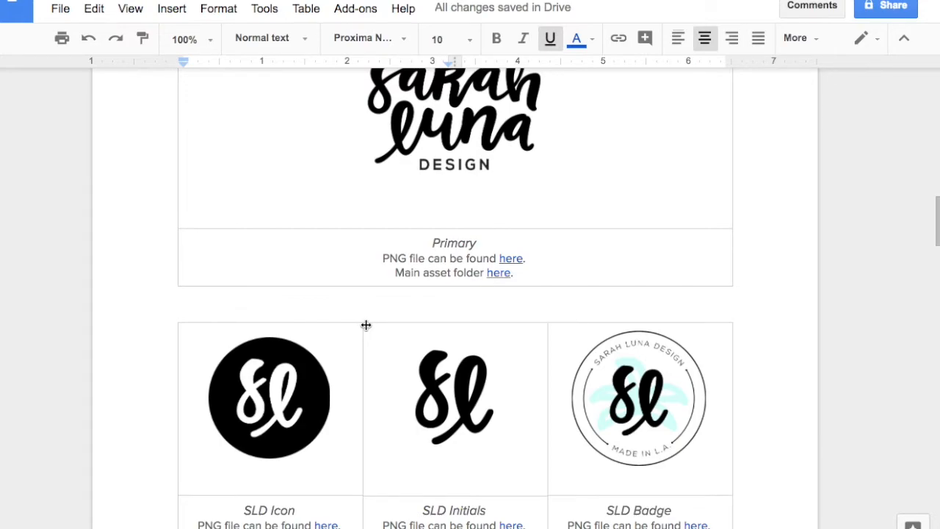